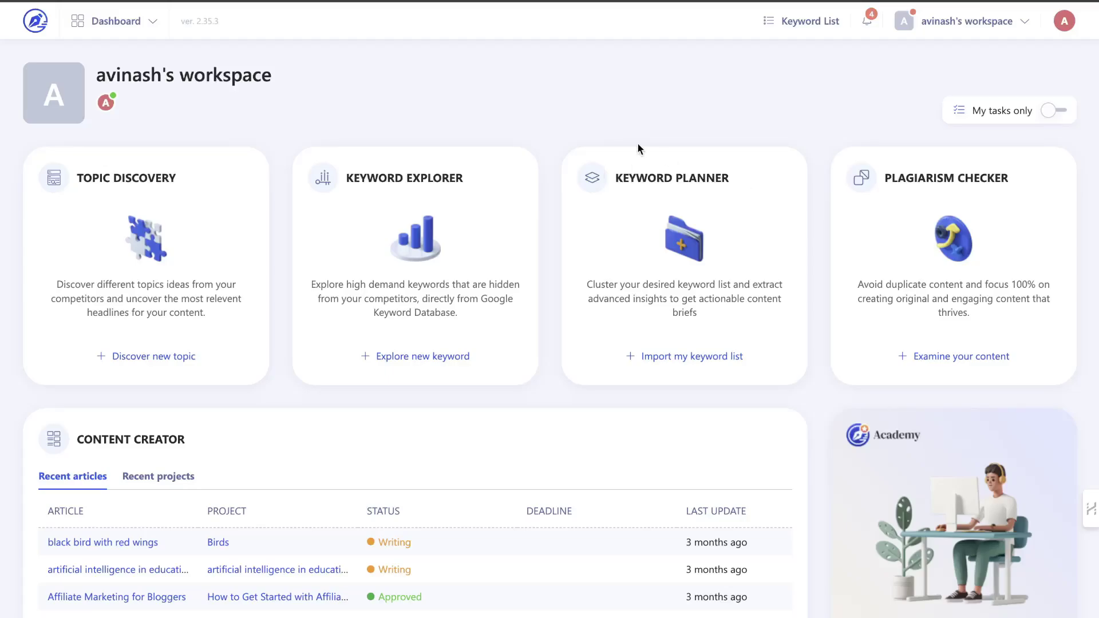
Search AppSumo for 'wri' and view the WriterZen lifetime deal priced at $79.
scroll(524, 114, "down", 1)
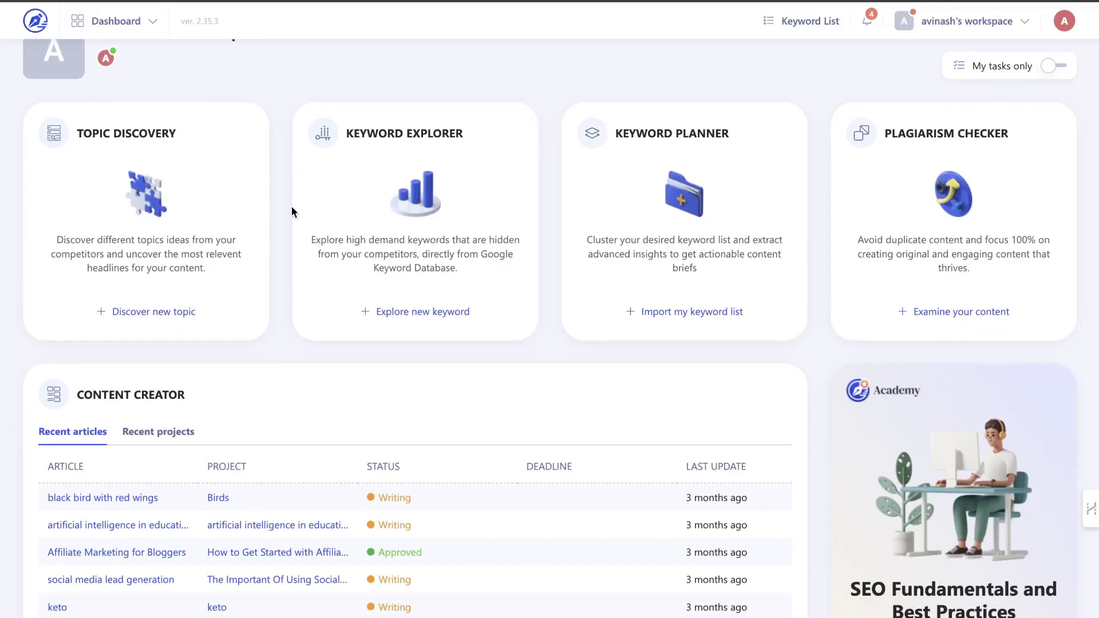
scroll(558, 302, "down", 1)
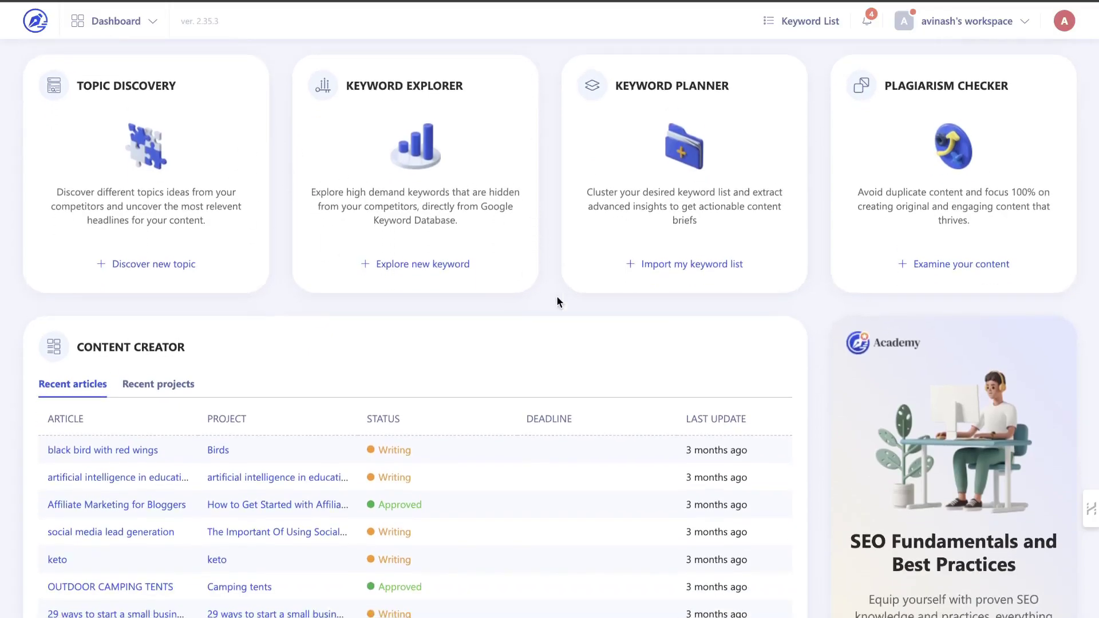
scroll(556, 295, "up", 2)
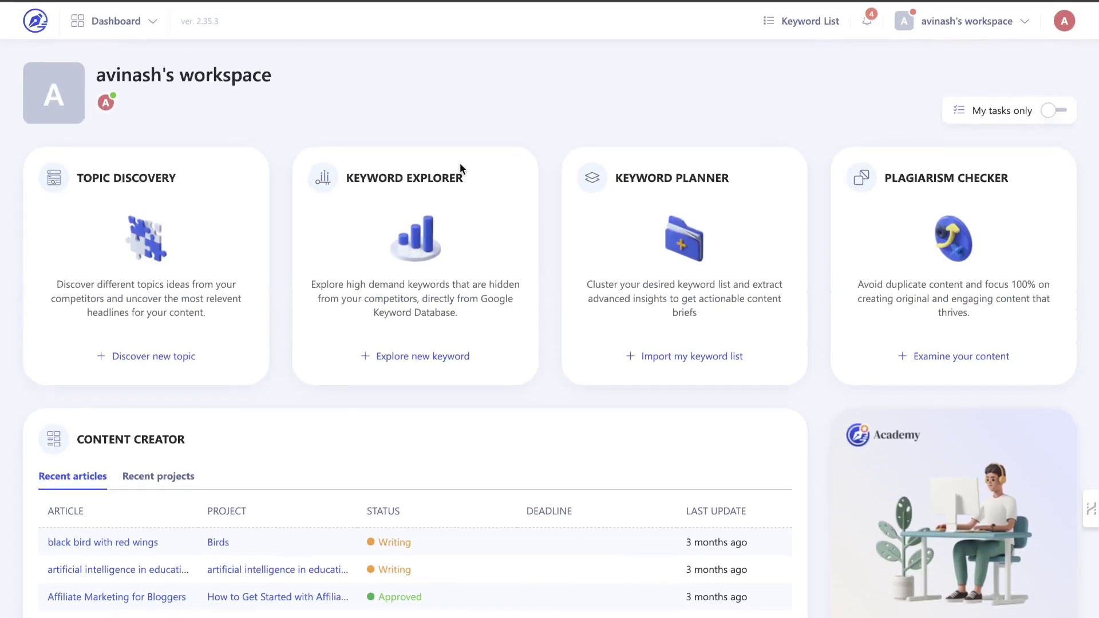
scroll(461, 168, "down", 1)
scroll(582, 173, "down", 4)
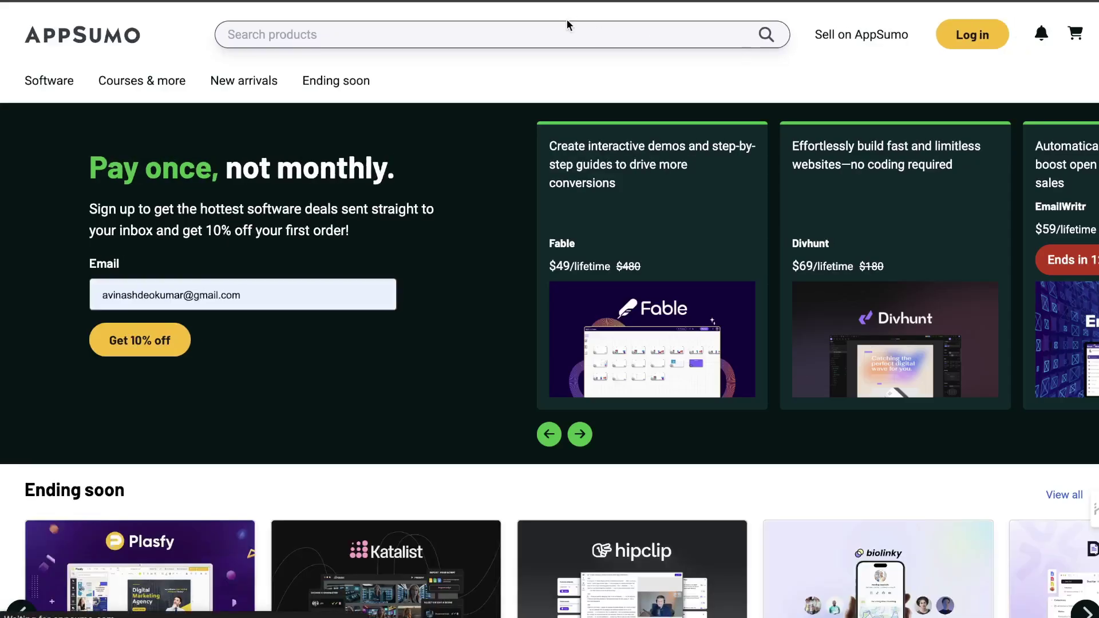
left_click(445, 27)
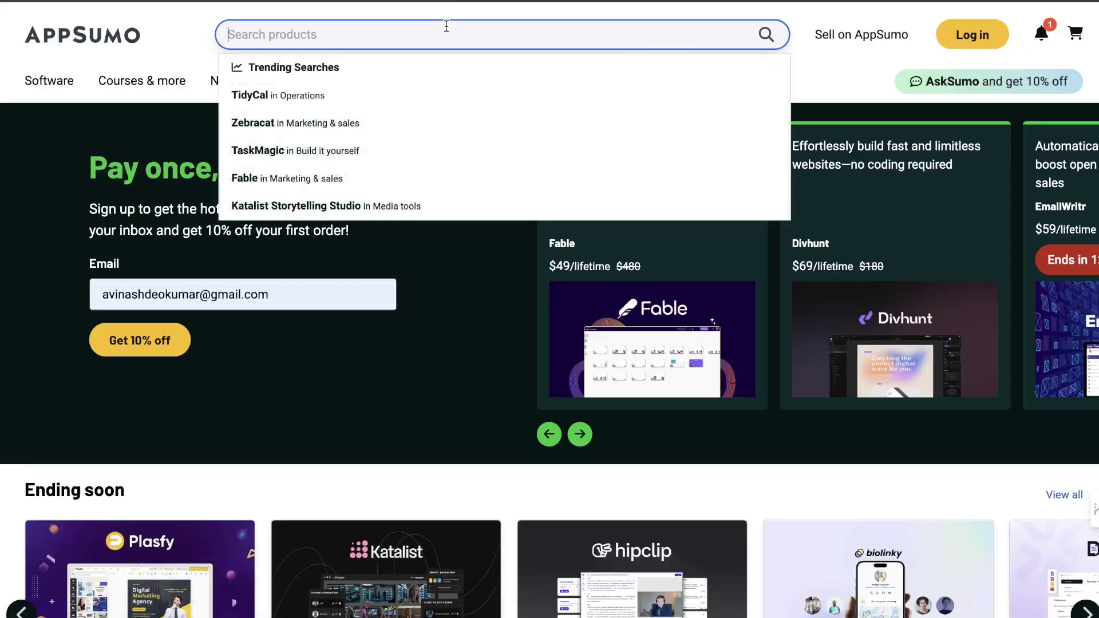
type("wri")
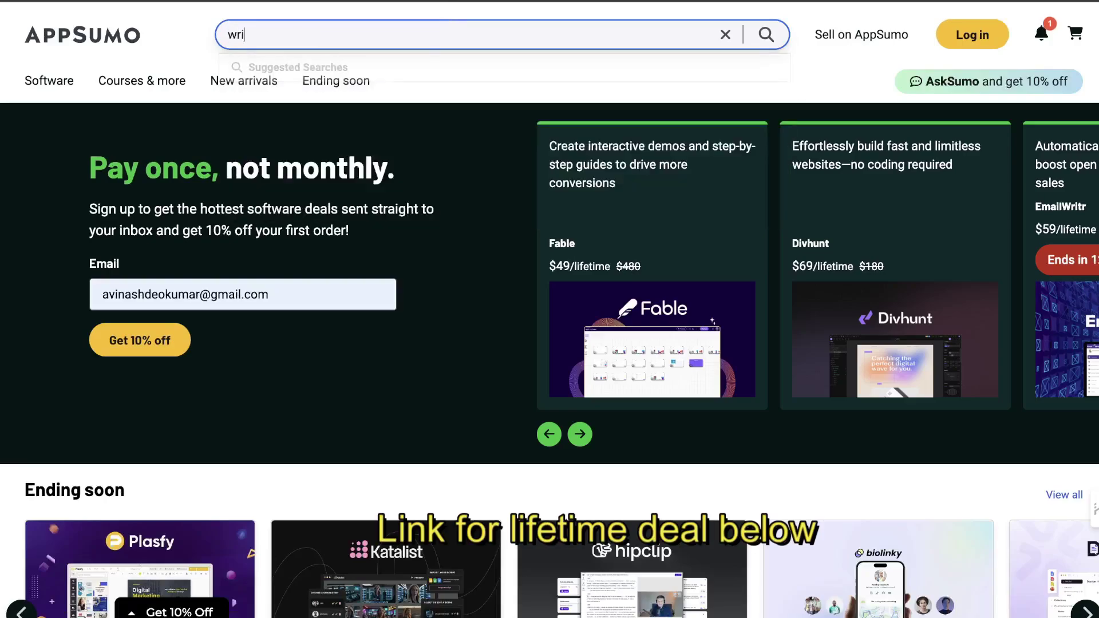
left_click(316, 104)
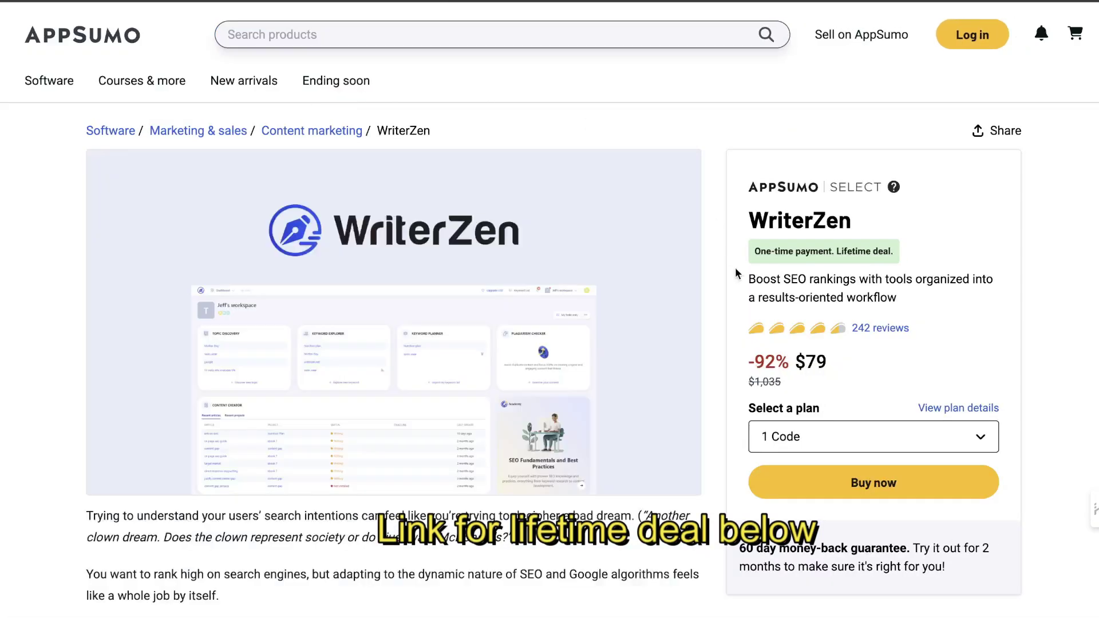
scroll(748, 275, "down", 2)
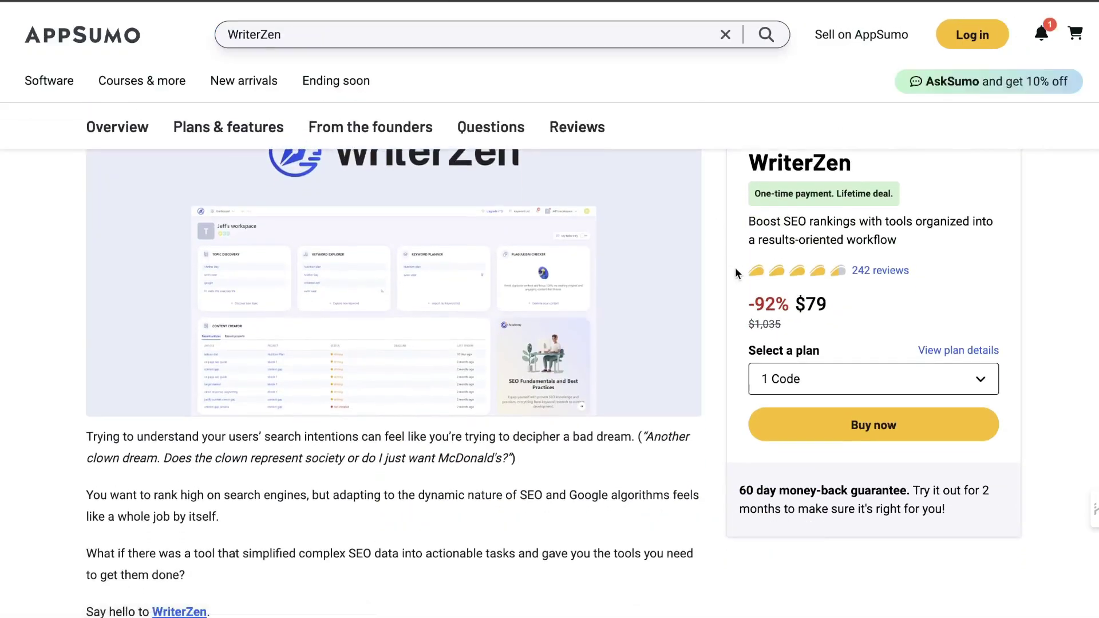
scroll(835, 385, "up", 1)
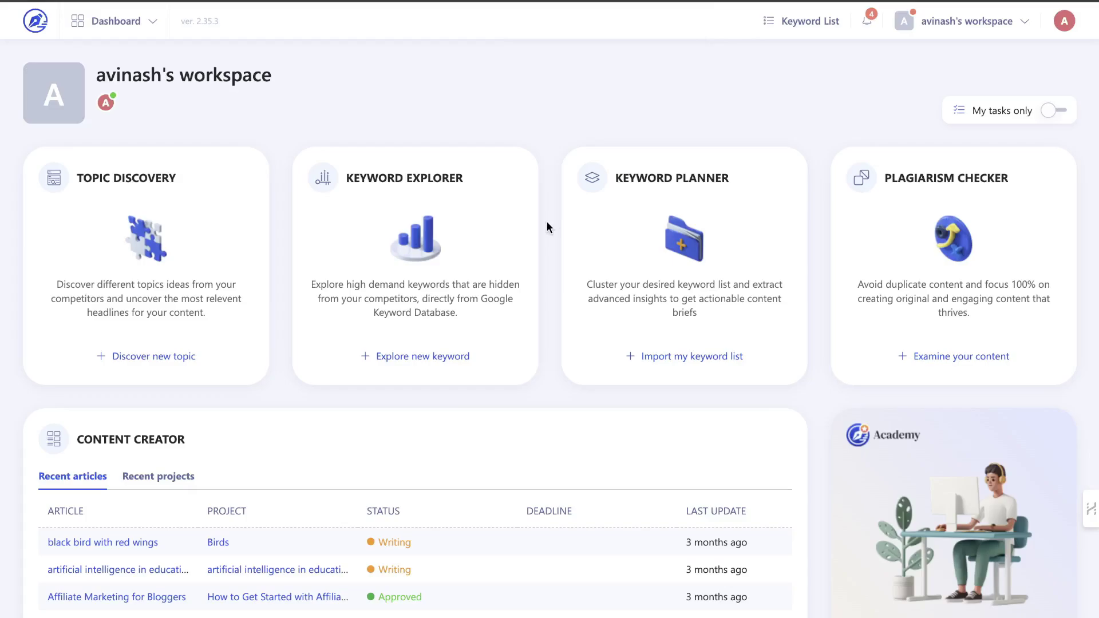
Scroll the WriterZen dashboard down to the Topic Discovery card.
scroll(287, 119, "down", 1)
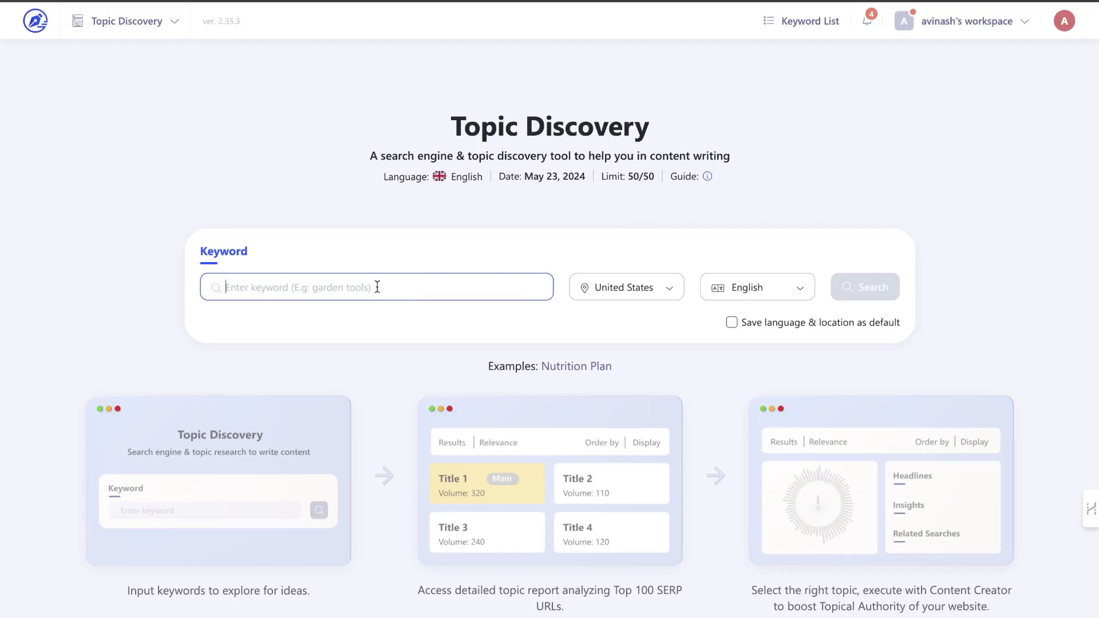
Search topics for 'mortgage' and expand the MORTGAGE card's 14 headlines and 30 Google Suggest ideas.
type("mortgage")
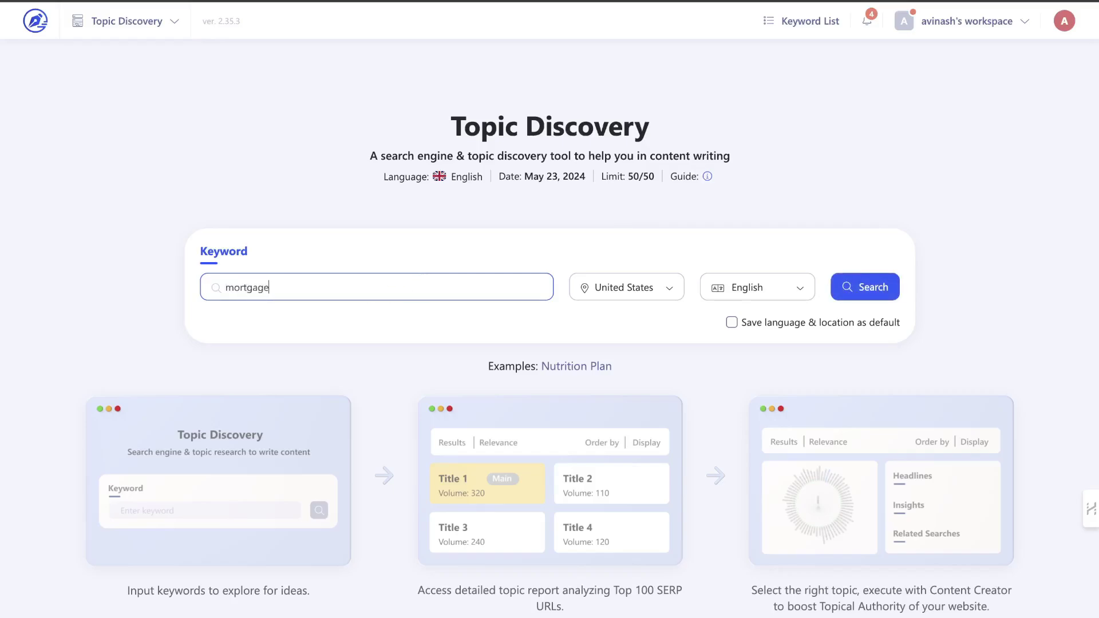
key("Return")
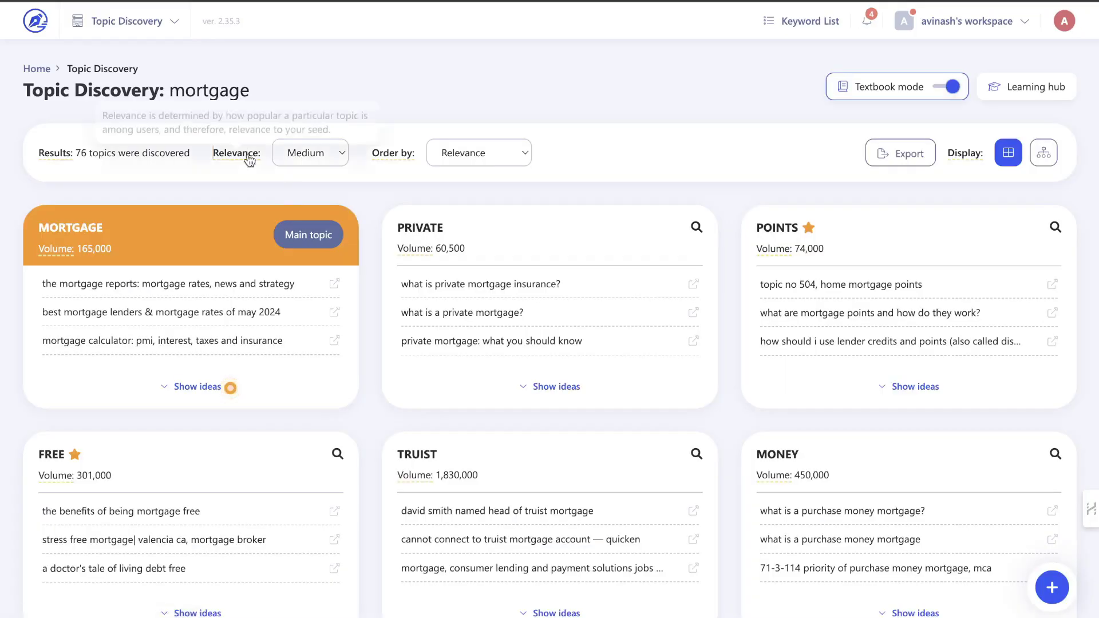
scroll(352, 229, "down", 1)
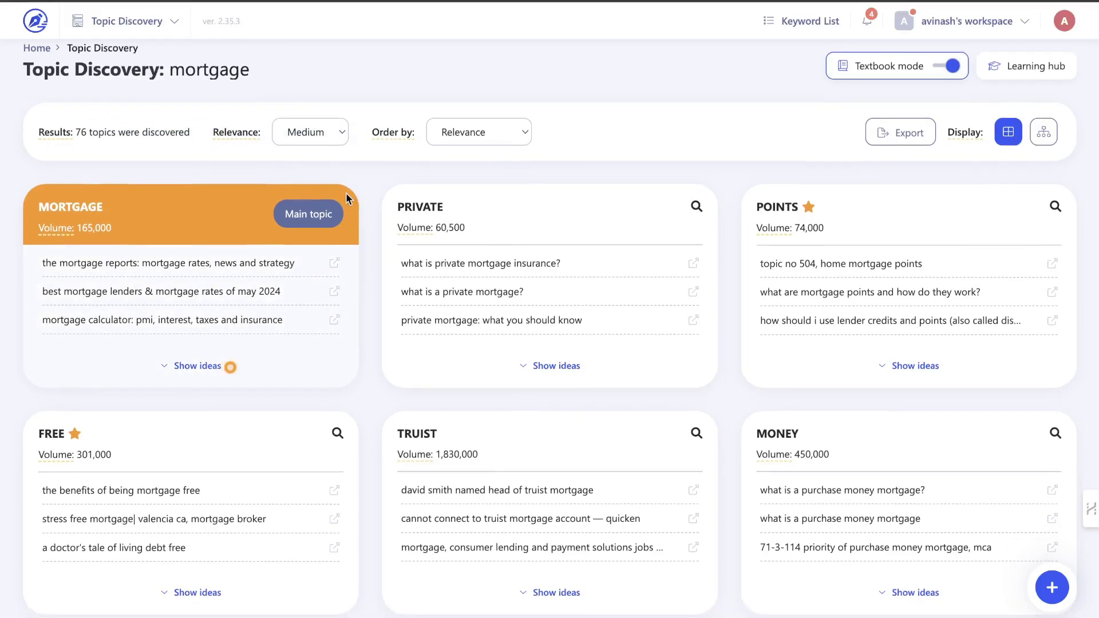
scroll(346, 192, "down", 1)
left_click(217, 350)
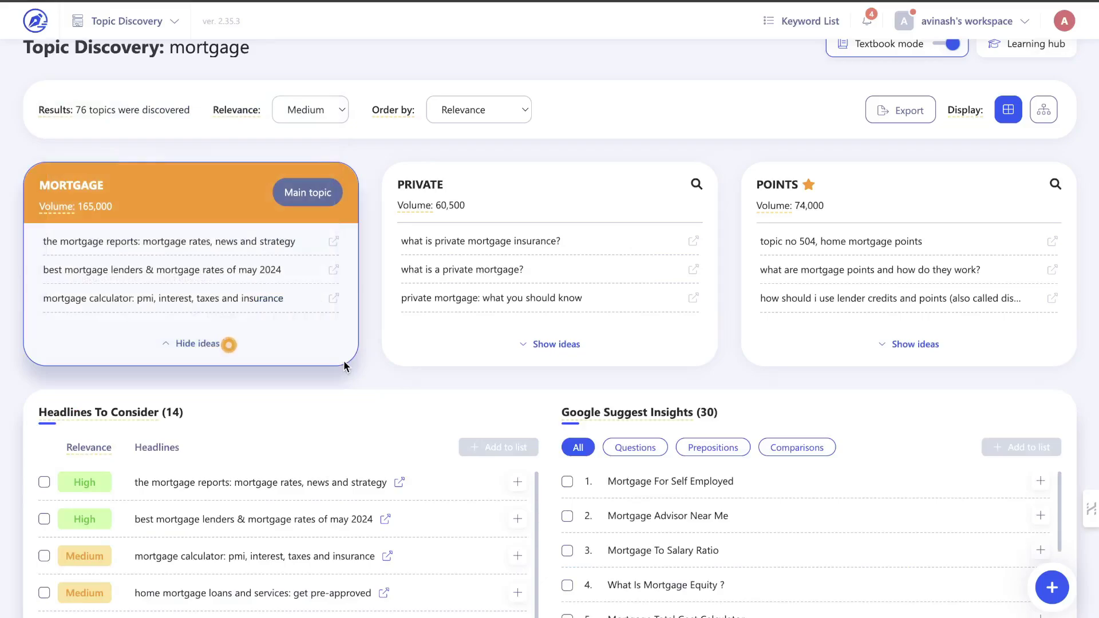
scroll(386, 236, "down", 1)
scroll(387, 236, "down", 1)
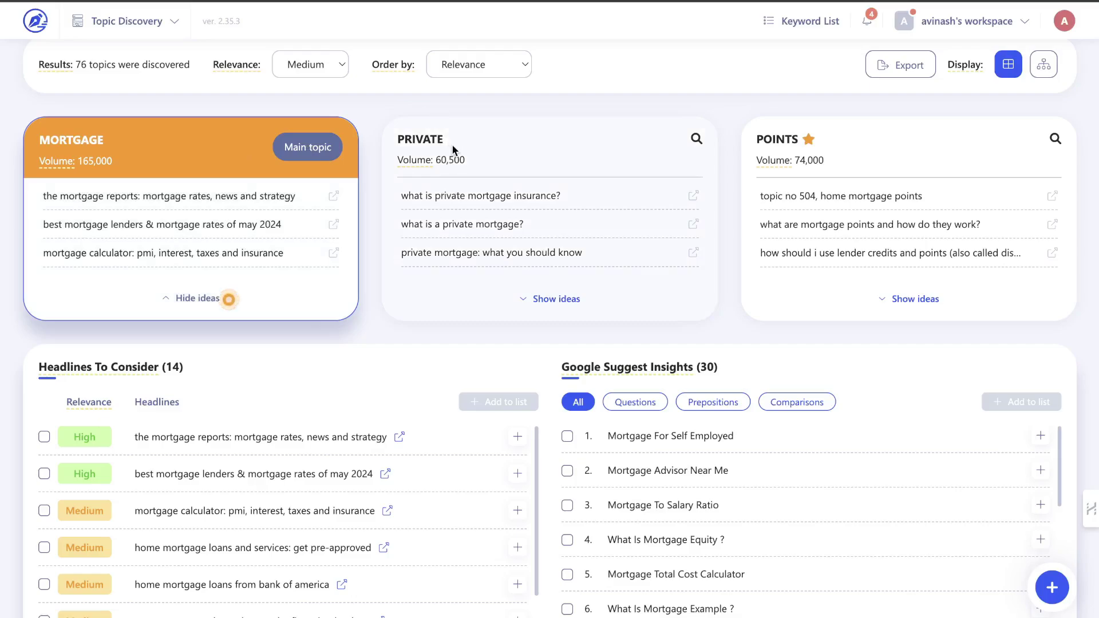
scroll(452, 143, "up", 1)
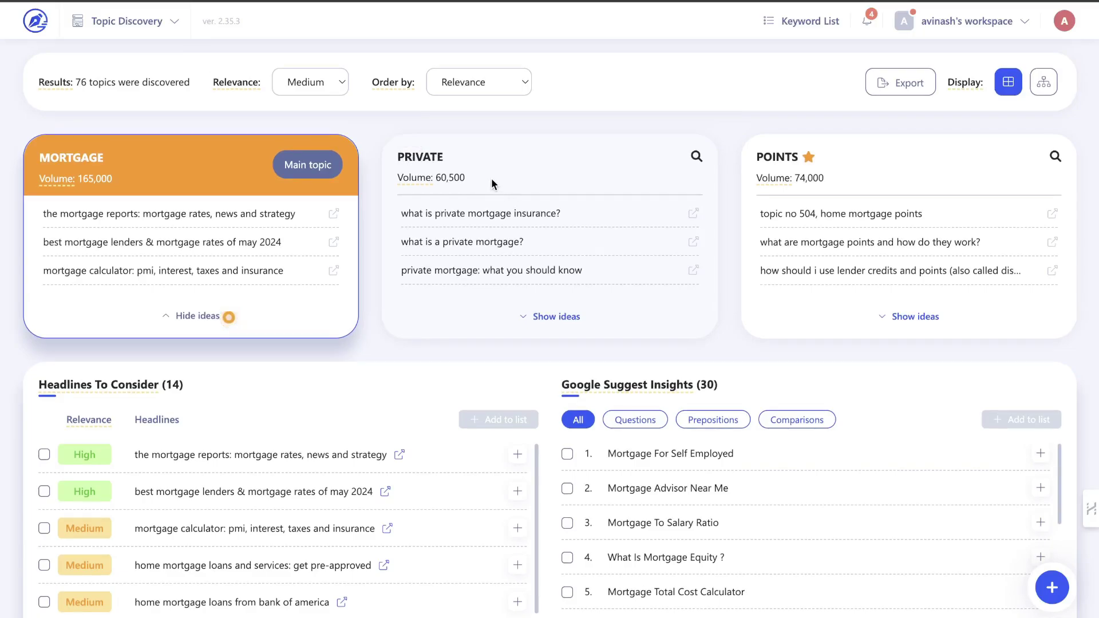
Highlight PRIVATE's 60,500 volume and show the PRIVATE topic's headline ideas.
left_click_drag(492, 178, 433, 177)
left_click(556, 317)
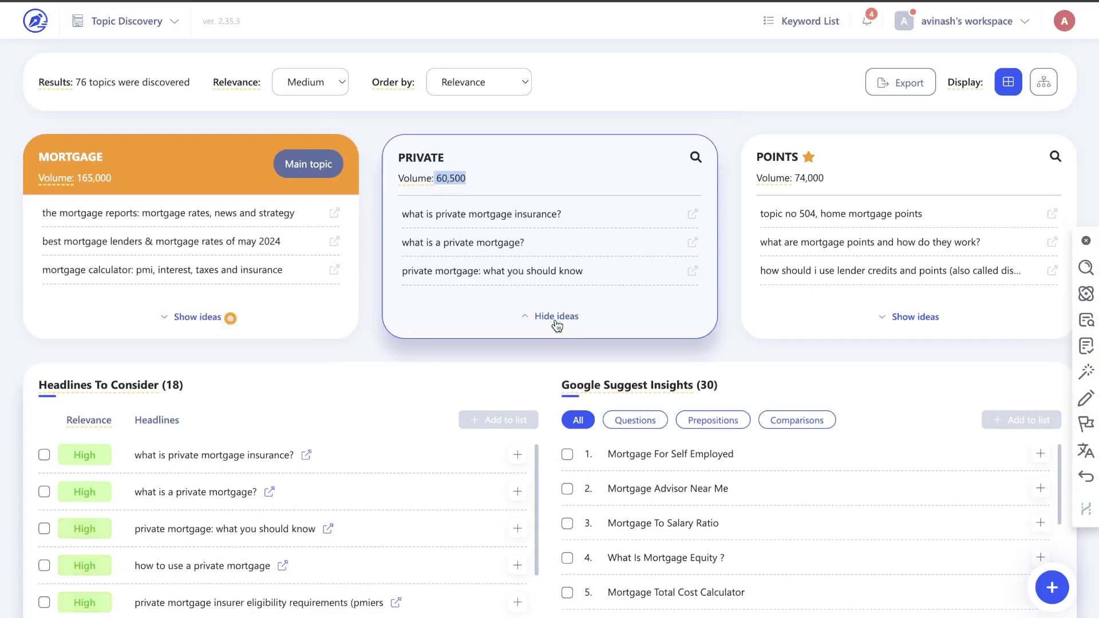
scroll(572, 325, "down", 1)
scroll(458, 269, "down", 3)
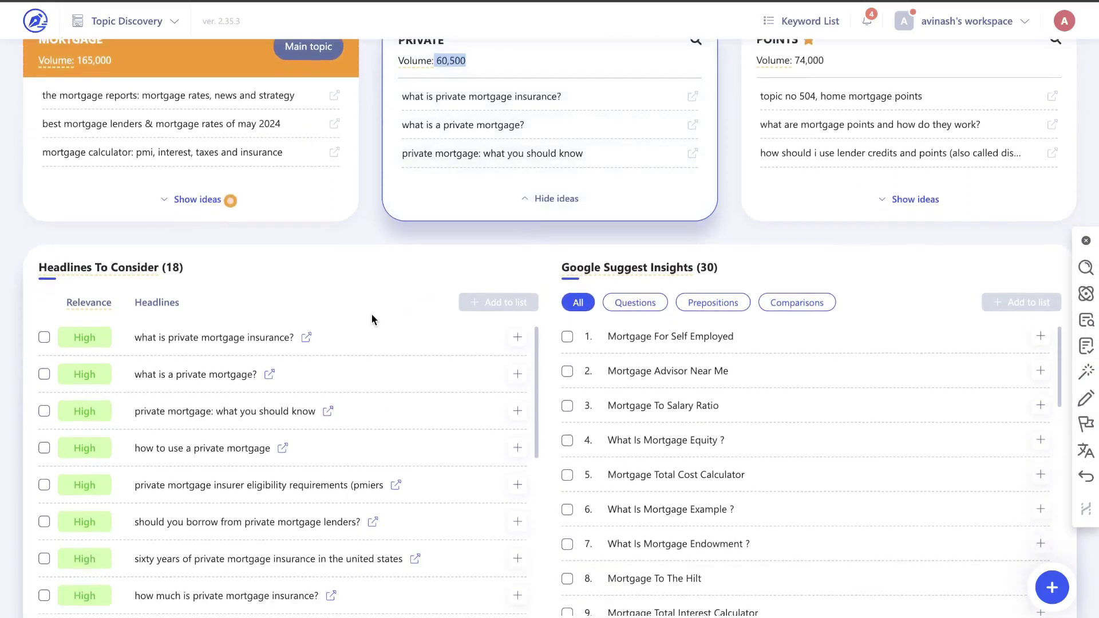
scroll(299, 354, "down", 1)
scroll(300, 354, "up", 1)
scroll(304, 305, "down", 1)
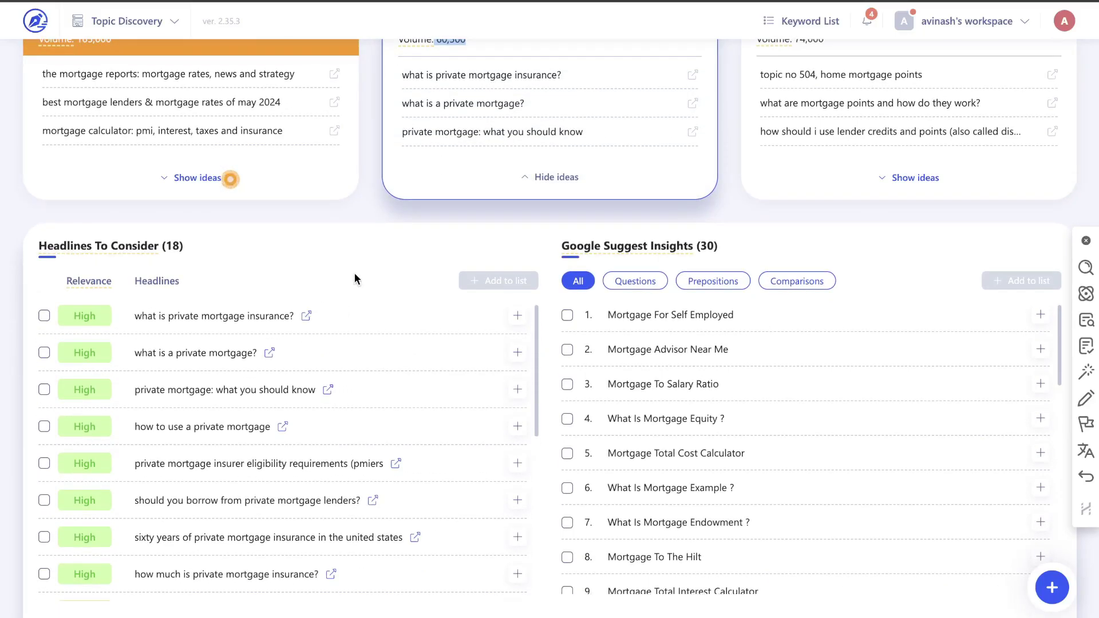
Scroll down through the topic cards to the PREAPPROVED card.
scroll(687, 163, "up", 2)
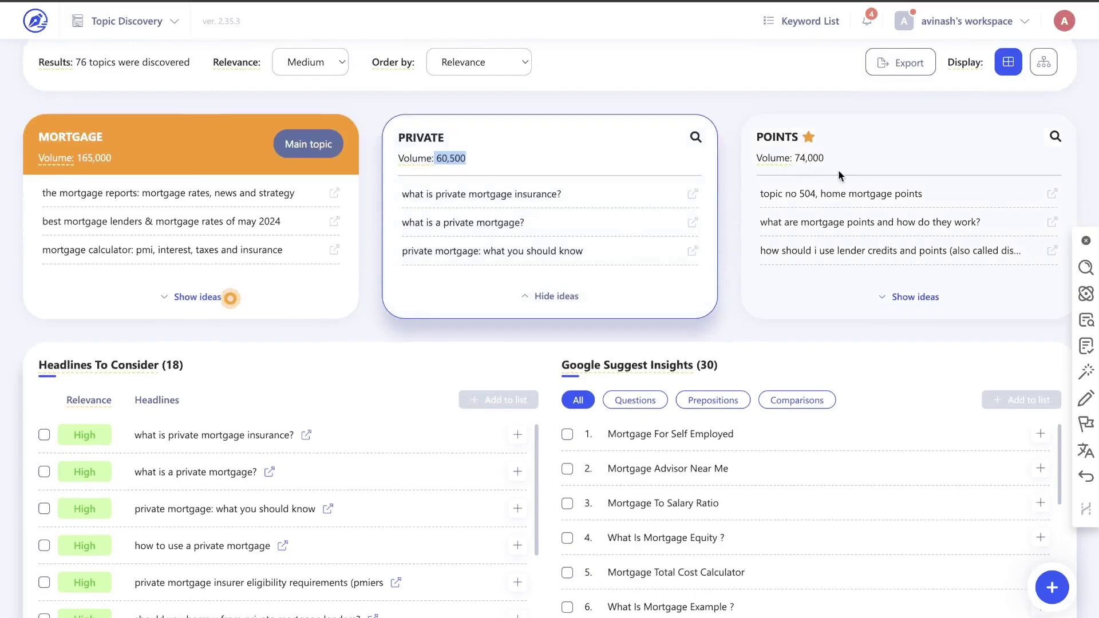
scroll(836, 229, "down", 10)
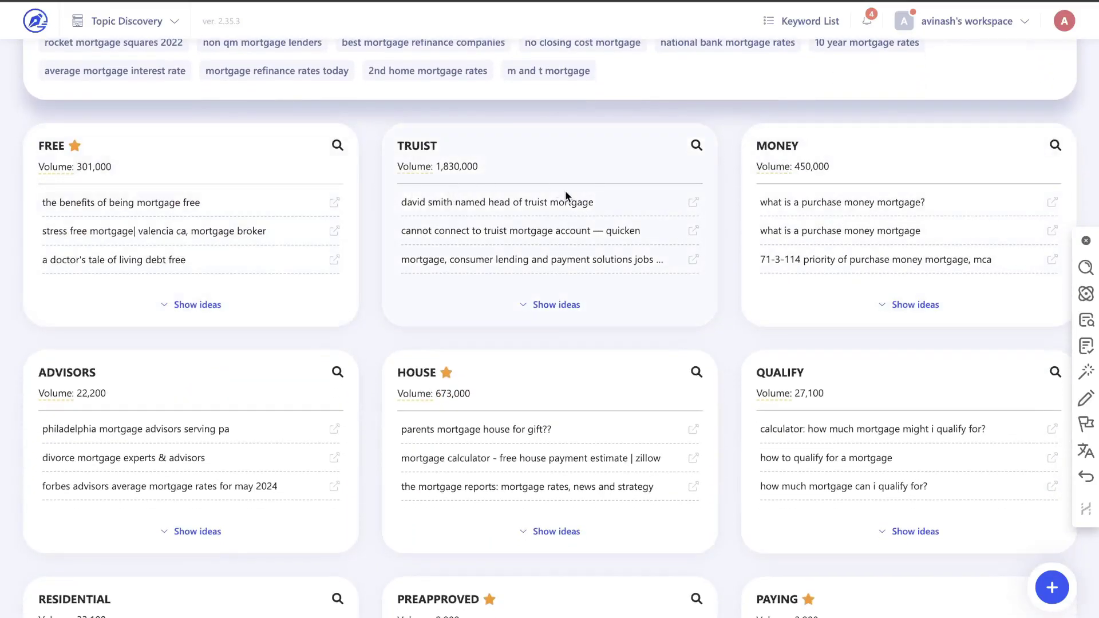
scroll(560, 237, "down", 1)
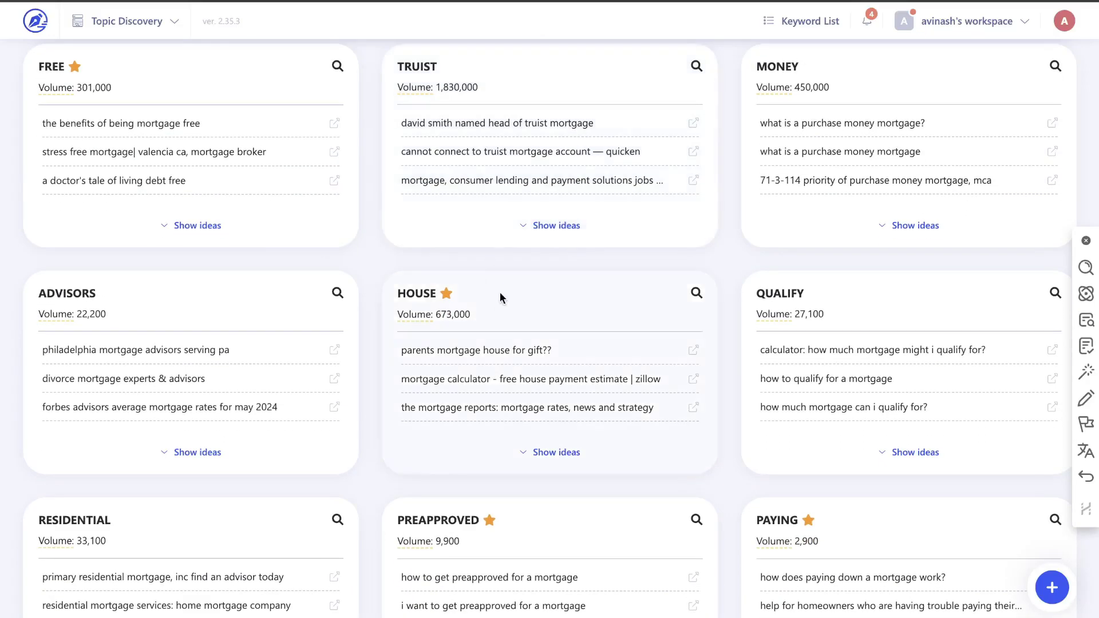
scroll(496, 300, "down", 1)
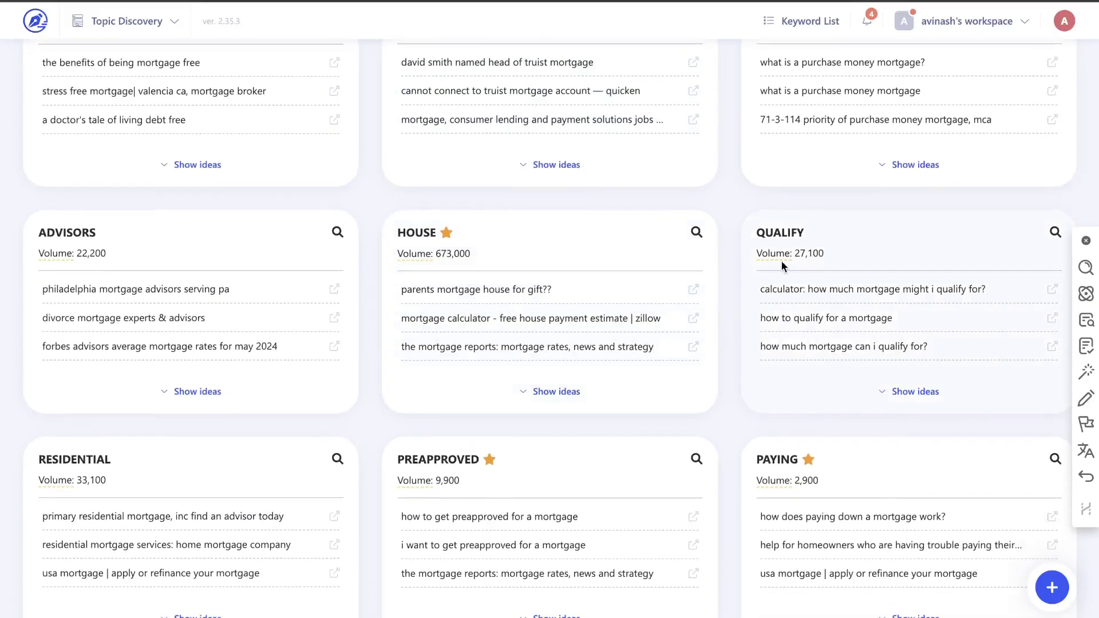
scroll(813, 276, "down", 1)
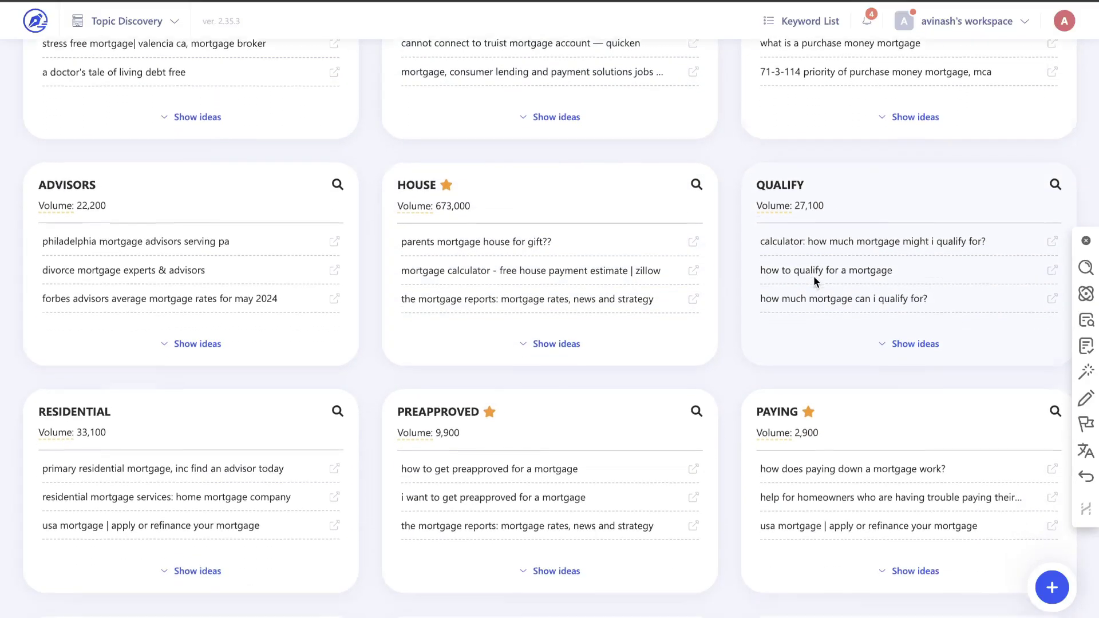
scroll(623, 427, "down", 2)
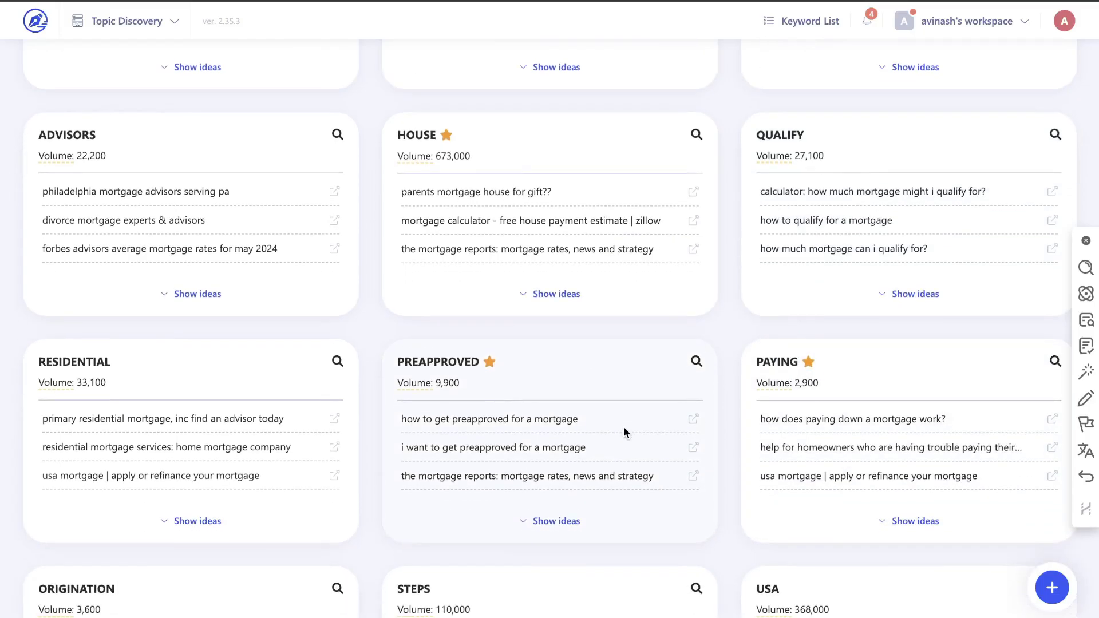
scroll(474, 393, "down", 1)
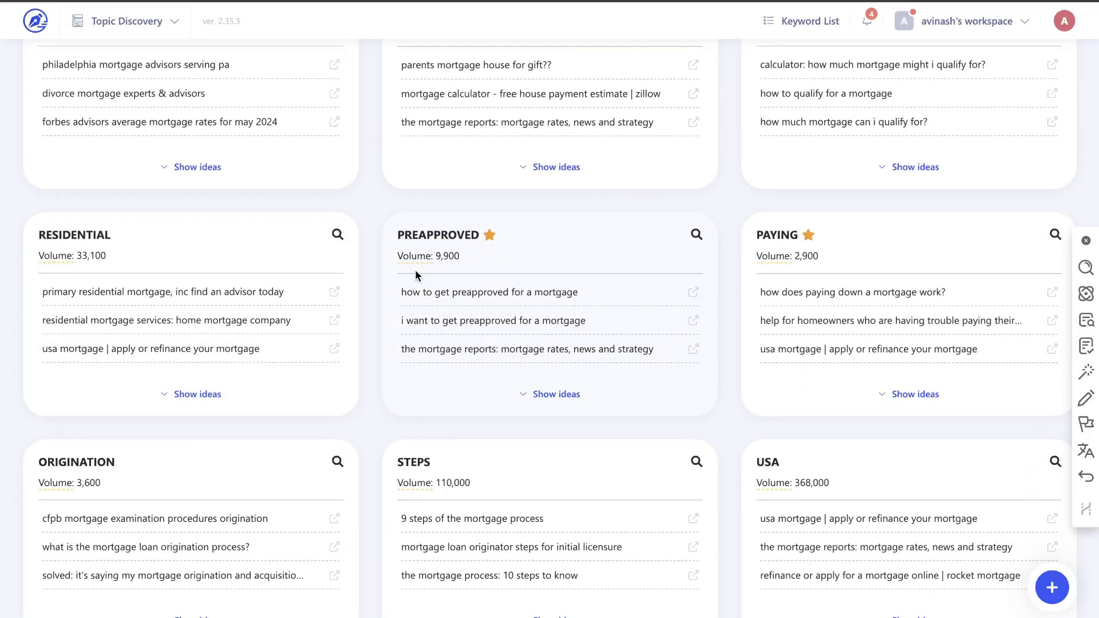
mouse_move(422, 260)
Show PREAPPROVED's ideas and read the U.S. News 'How to Get Preapproved for a Mortgage' article.
left_click(547, 404)
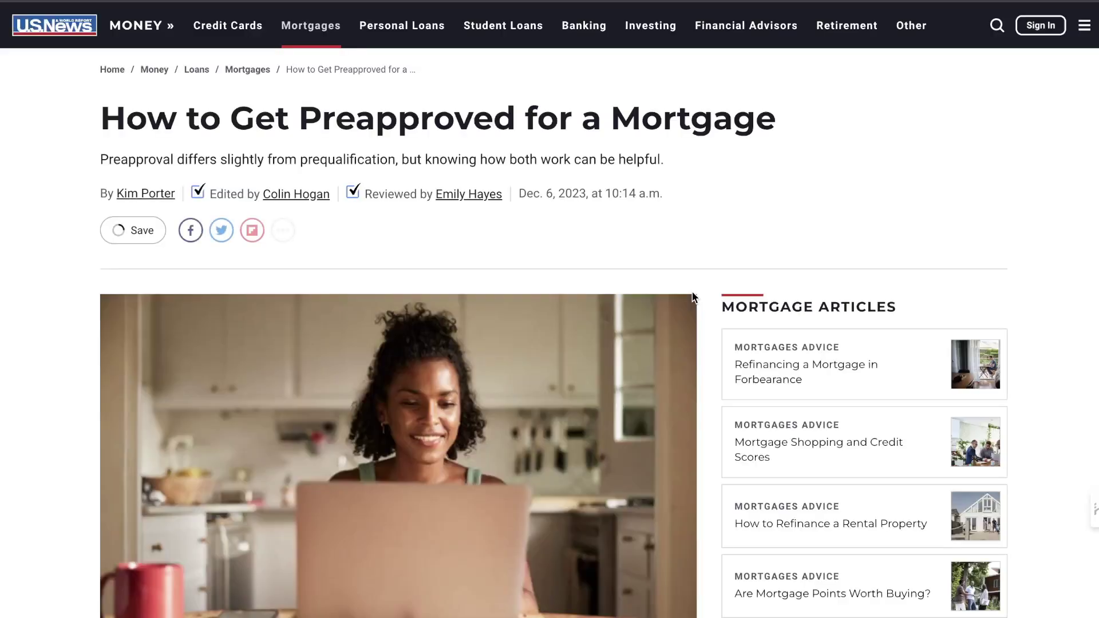
scroll(678, 215, "down", 10)
scroll(669, 196, "down", 2)
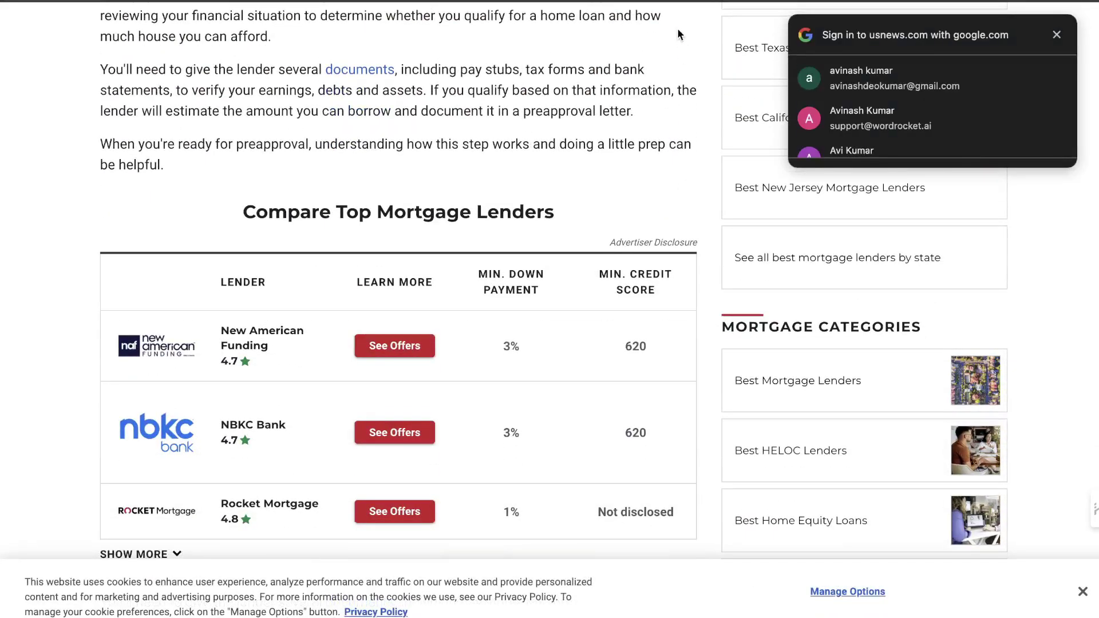
key("ctrl+w")
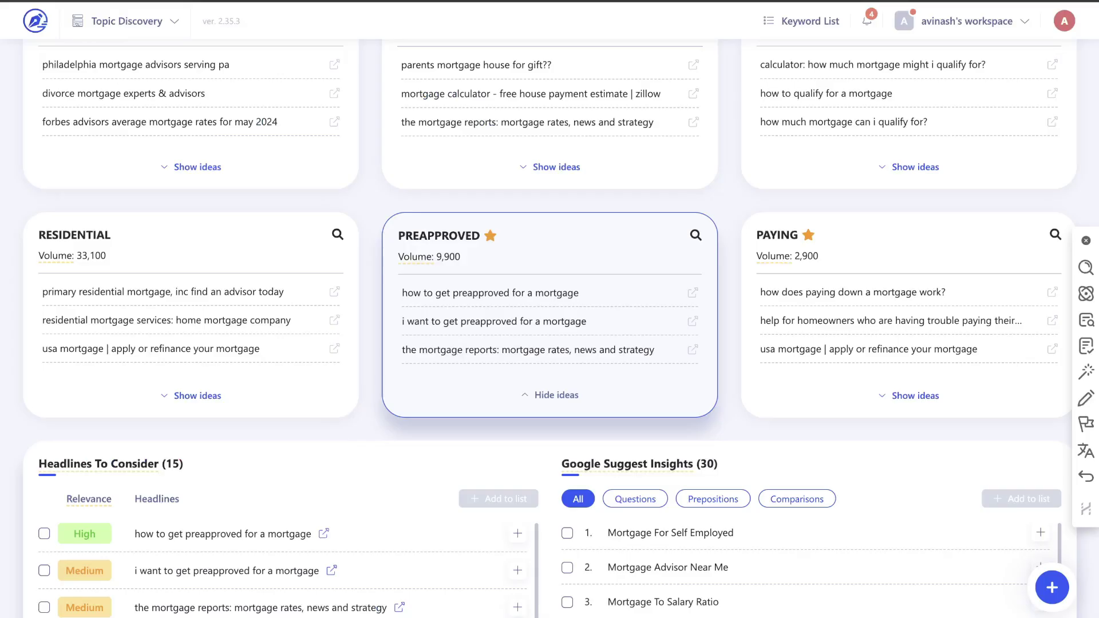
scroll(718, 222, "up", 15)
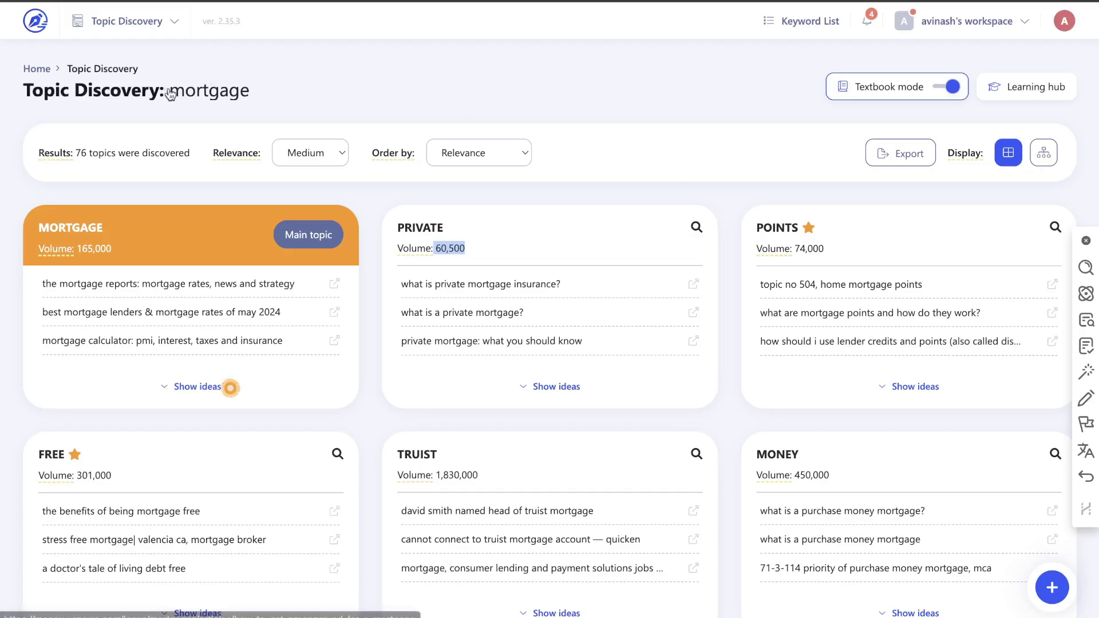
left_click_drag(171, 90, 23, 90)
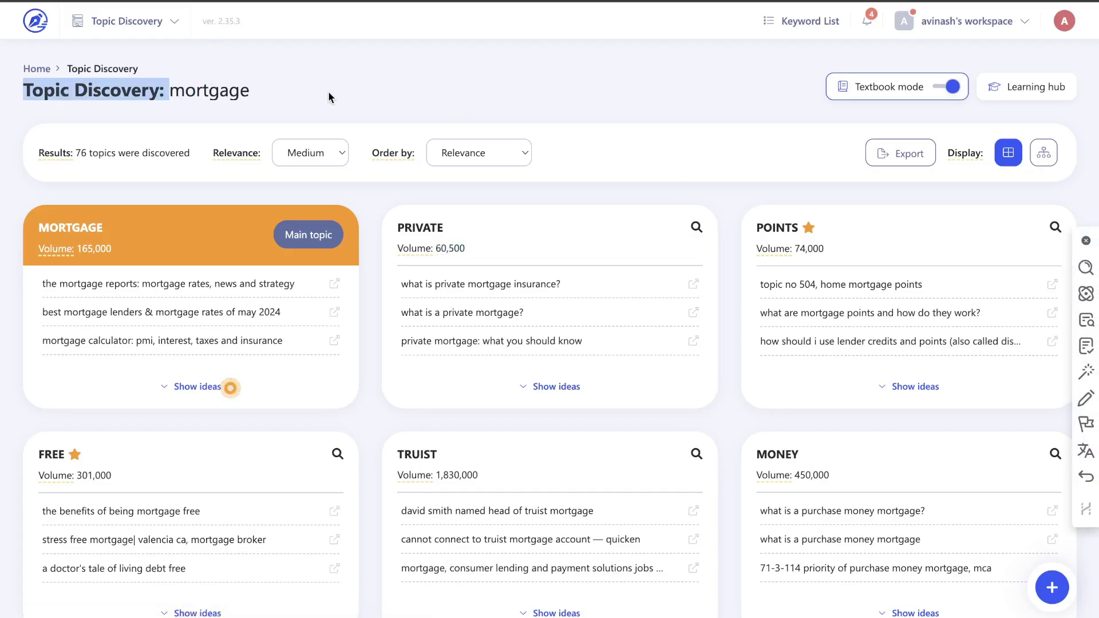
scroll(328, 91, "down", 1)
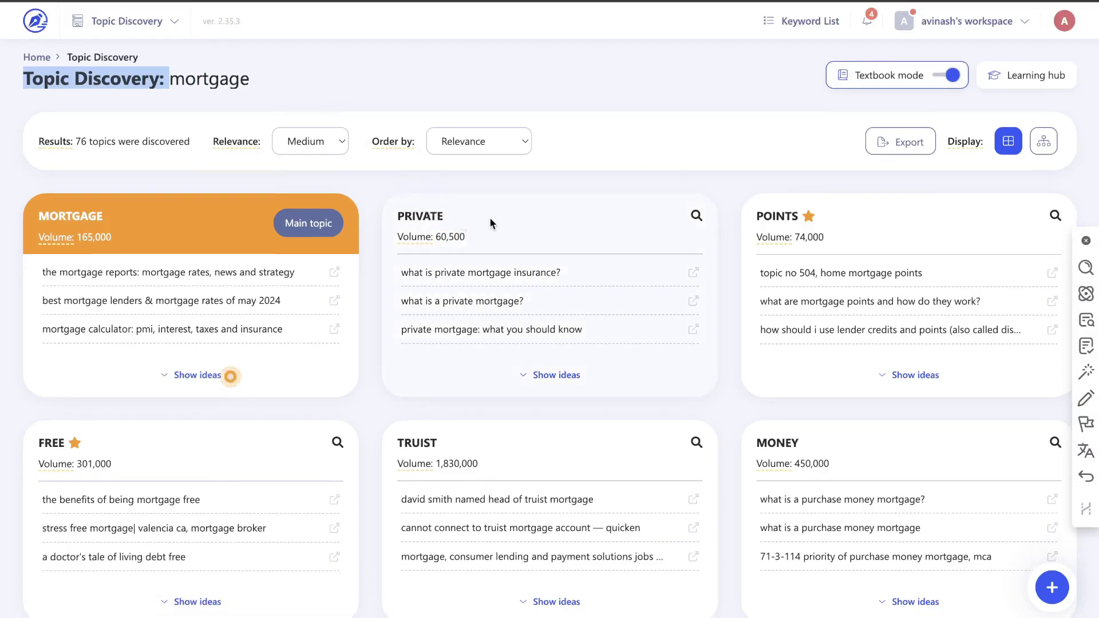
scroll(496, 217, "down", 3)
scroll(775, 211, "down", 7)
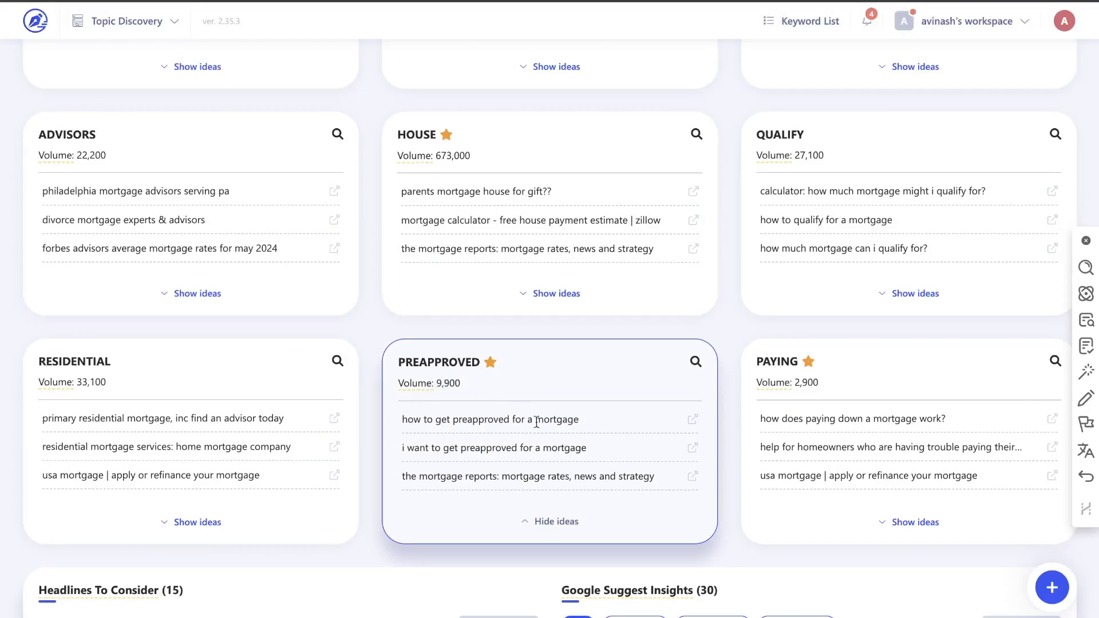
scroll(550, 413, "down", 6)
scroll(550, 413, "down", 15)
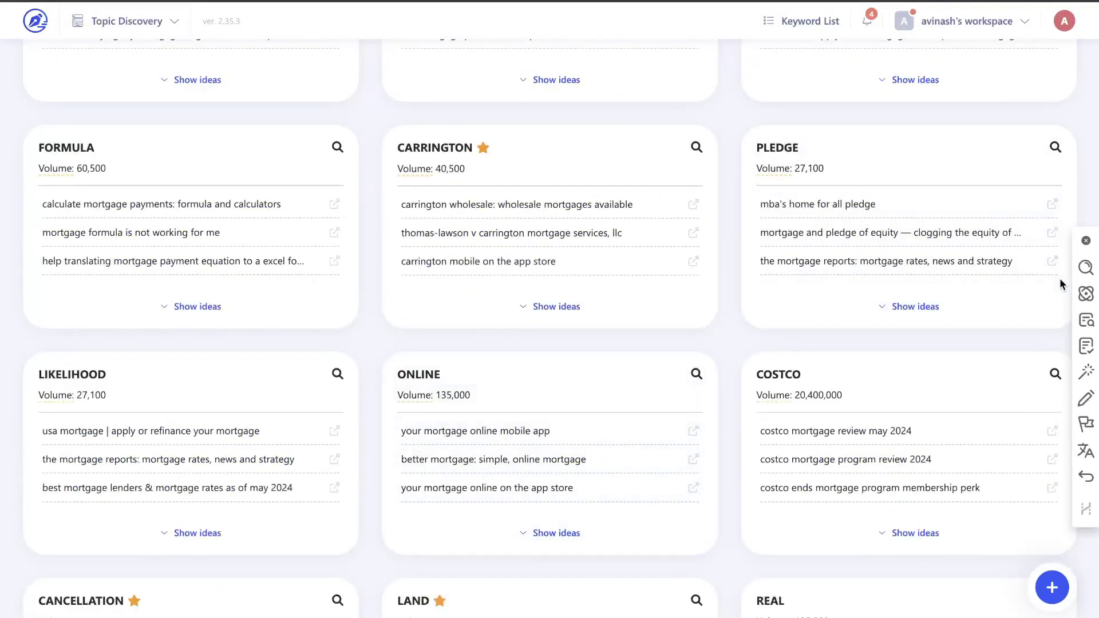
scroll(889, 306, "down", 5)
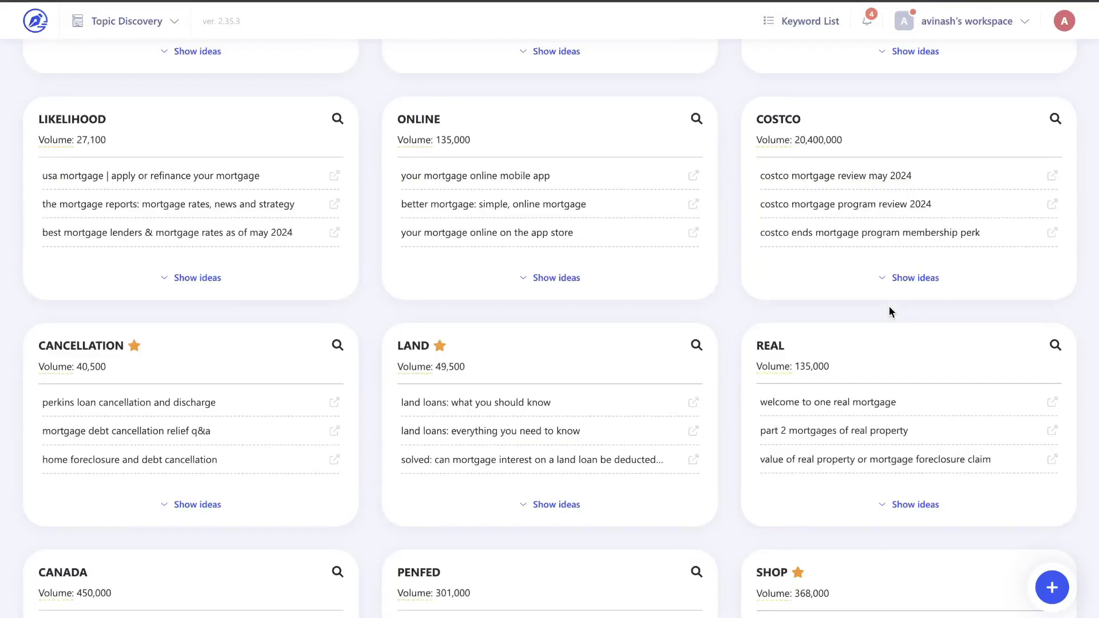
scroll(888, 305, "up", 20)
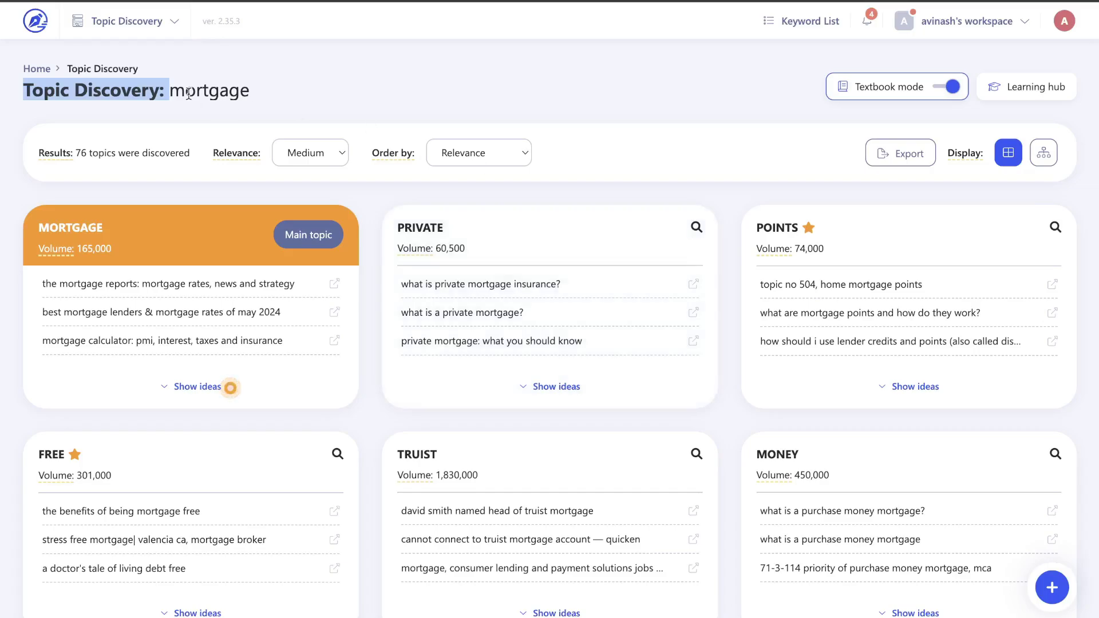
left_click_drag(170, 91, 314, 99)
left_click(316, 99)
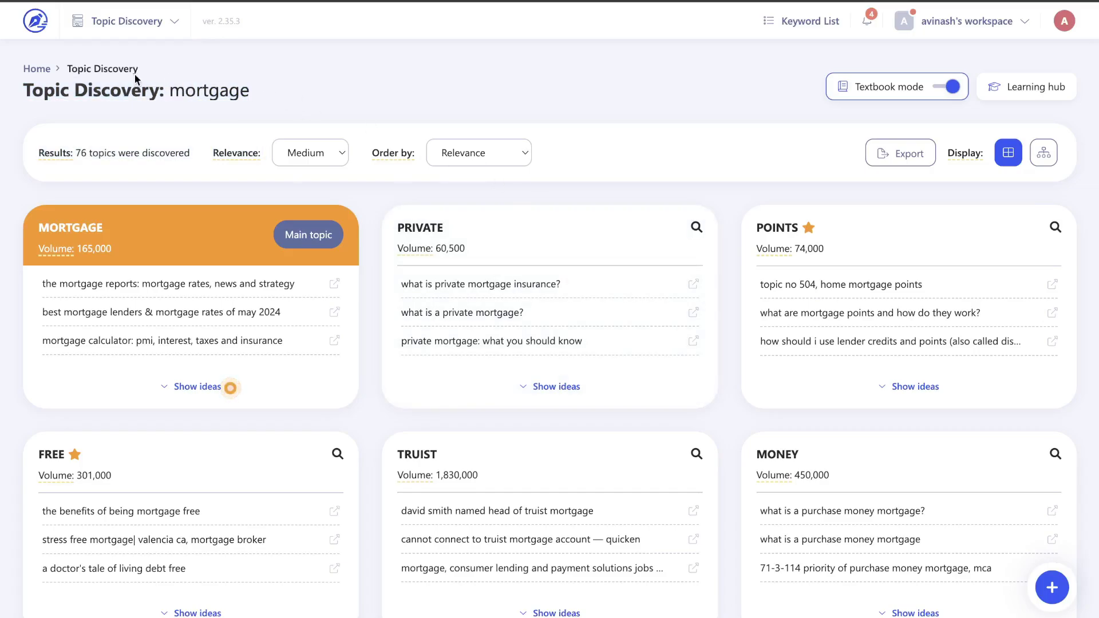
Start a new Keyword Explorer search for 'mortgage' from the dashboard.
left_click(45, 29)
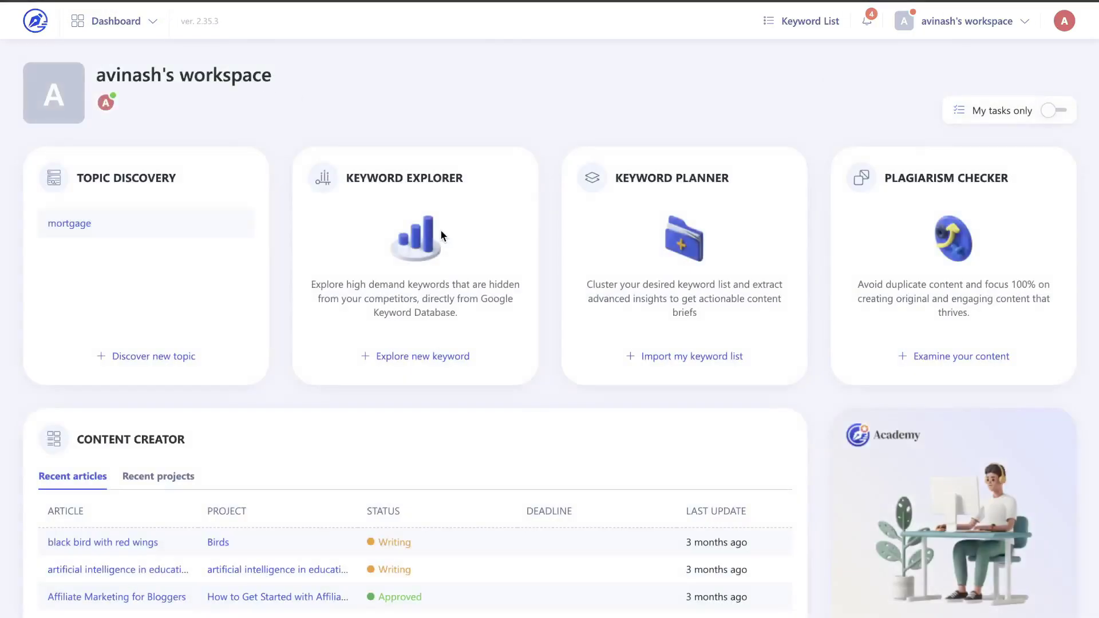
left_click(411, 355)
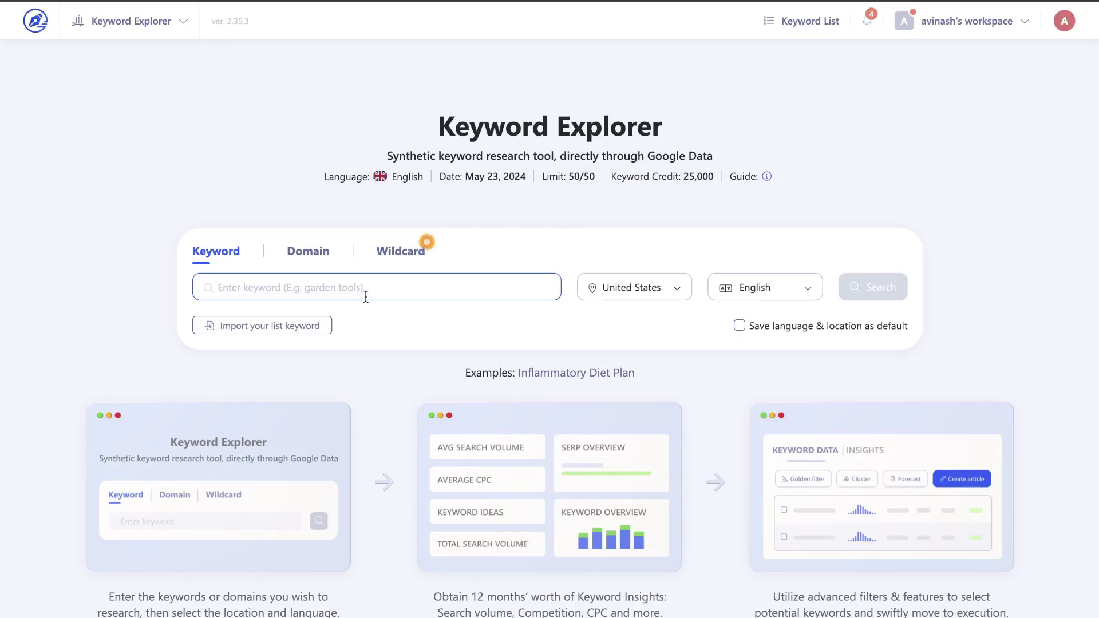
type("mortgage")
key("Return")
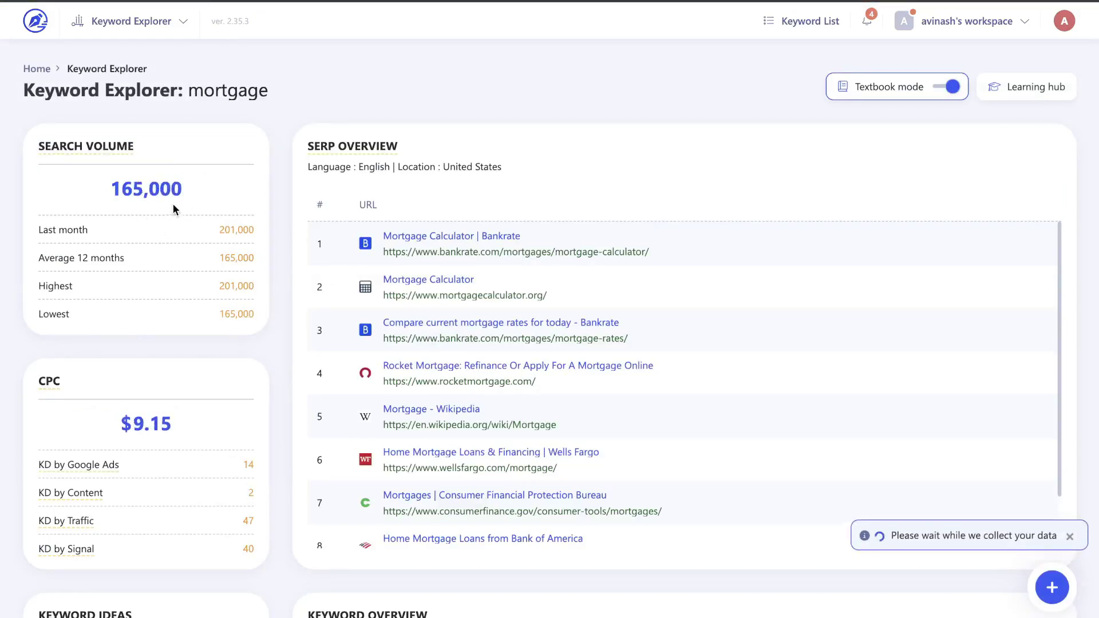
Review the mortgage results: 6,127 keyword ideas with 38,329,790 total volume.
scroll(262, 218, "down", 7)
scroll(307, 286, "down", 3)
scroll(307, 286, "up", 1)
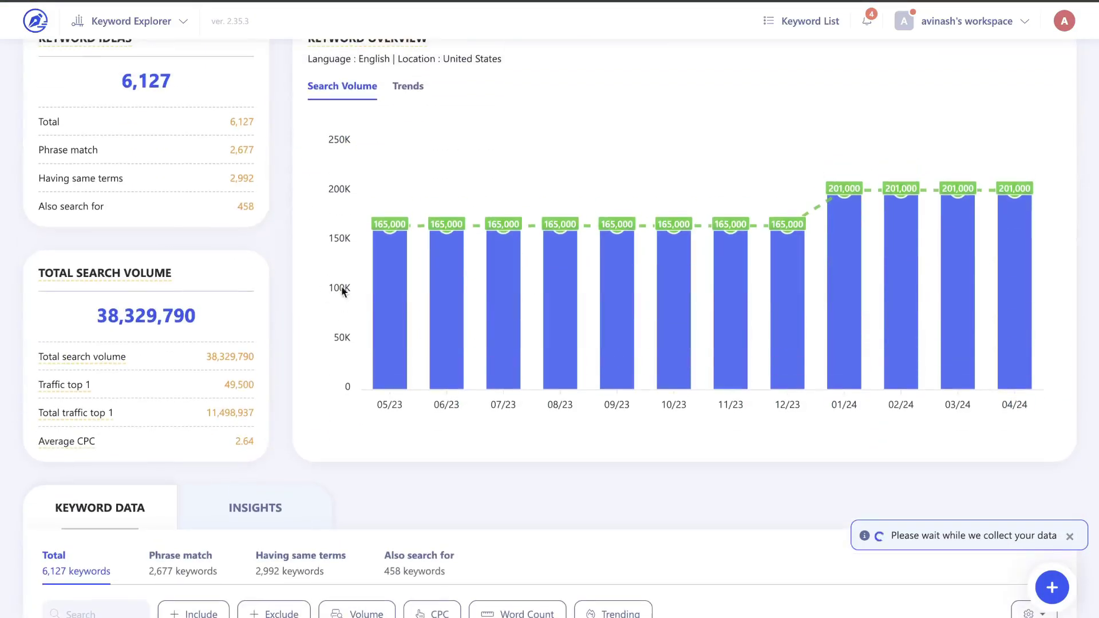
mouse_move(569, 288)
scroll(641, 279, "down", 3)
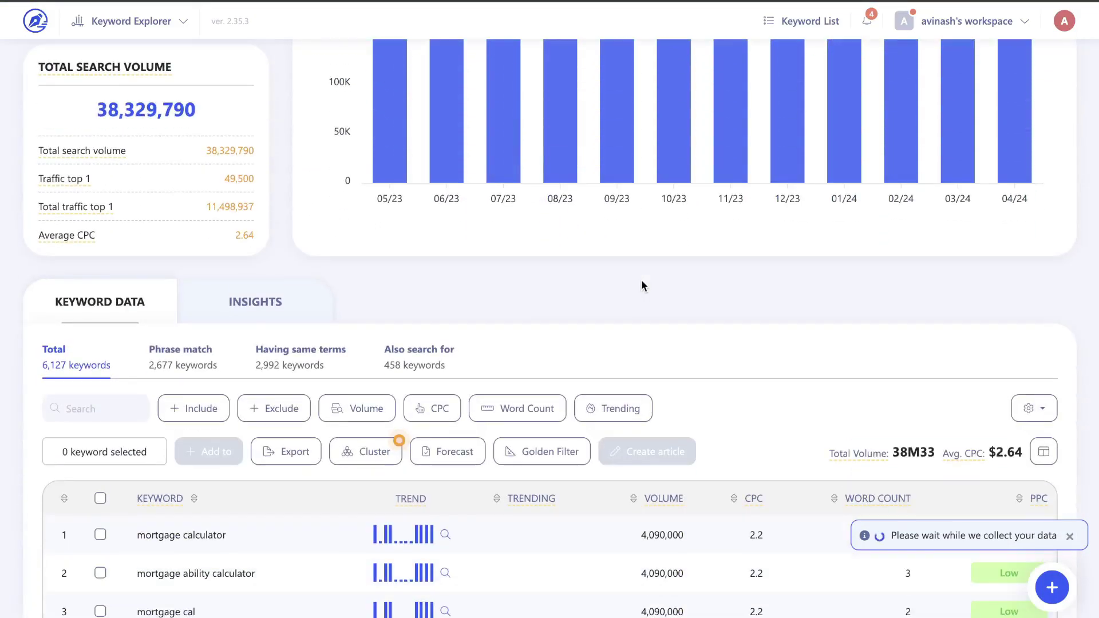
scroll(641, 279, "up", 1)
scroll(816, 241, "down", 7)
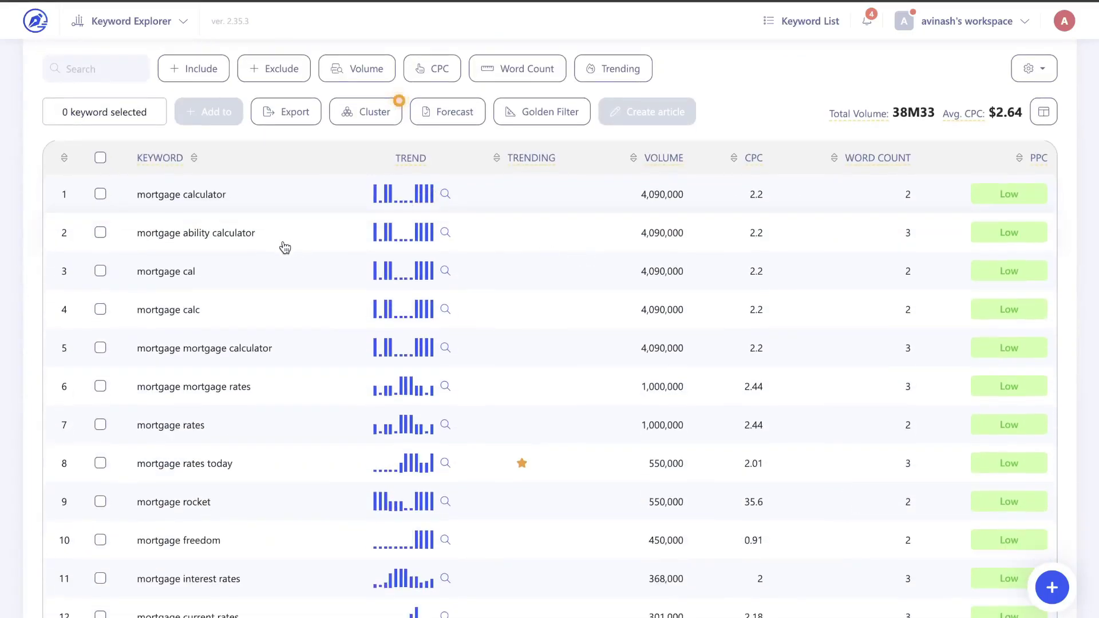
scroll(280, 246, "down", 1)
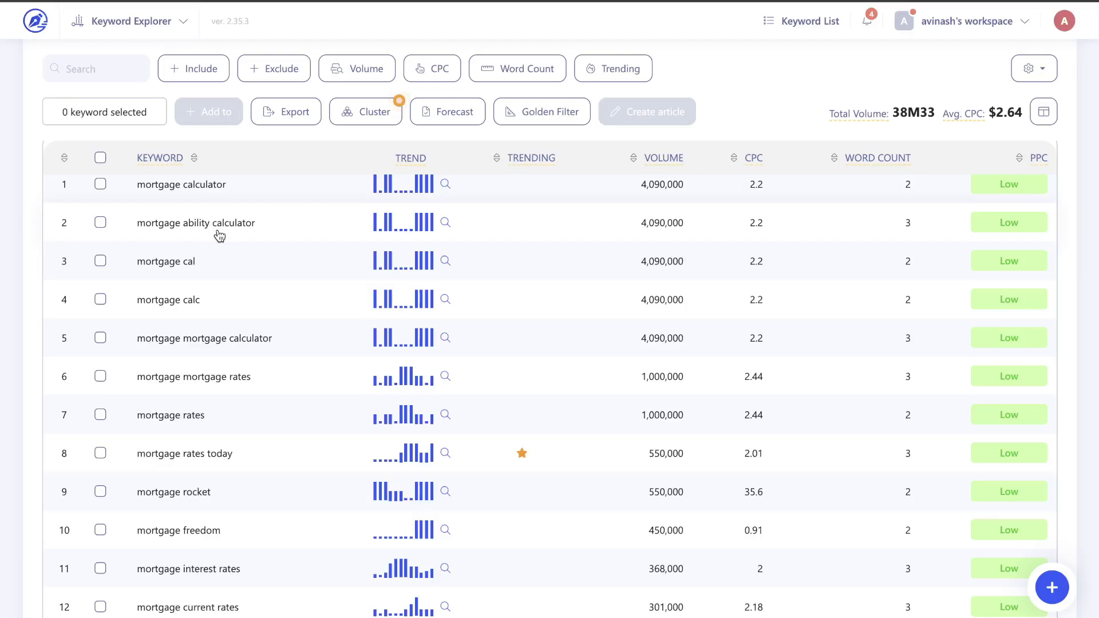
scroll(252, 269, "down", 5)
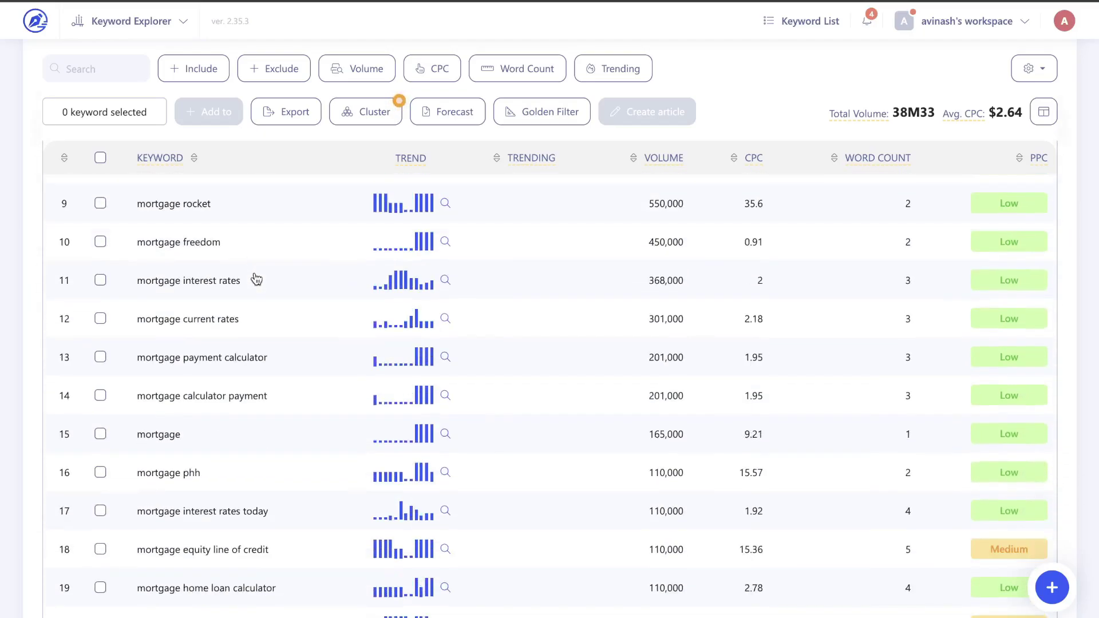
scroll(256, 278, "down", 2)
scroll(275, 420, "down", 1)
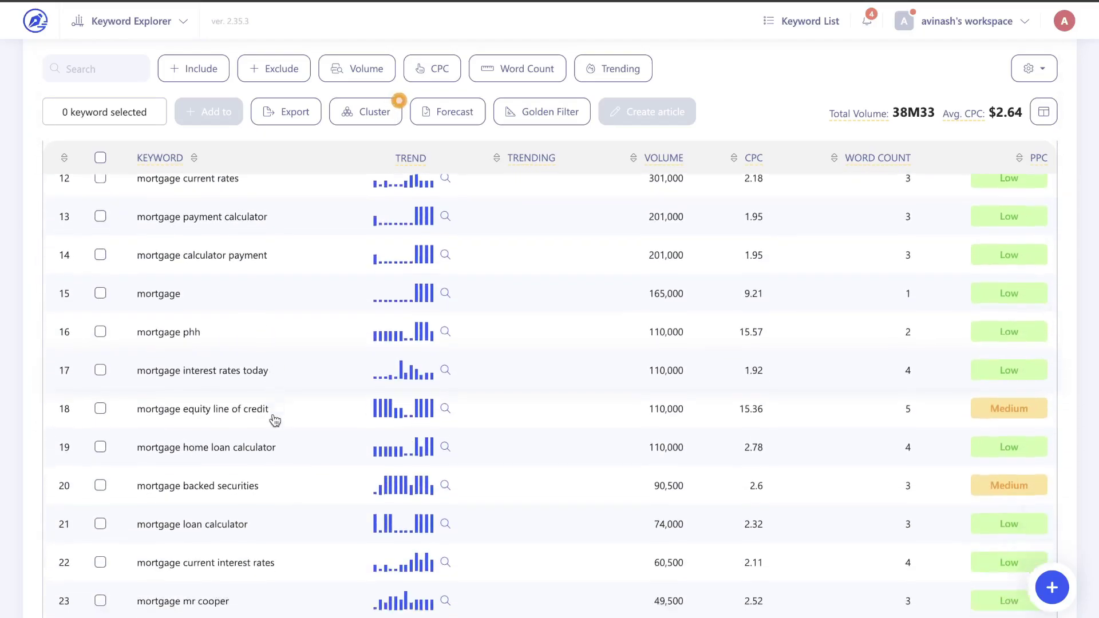
scroll(275, 420, "down", 1)
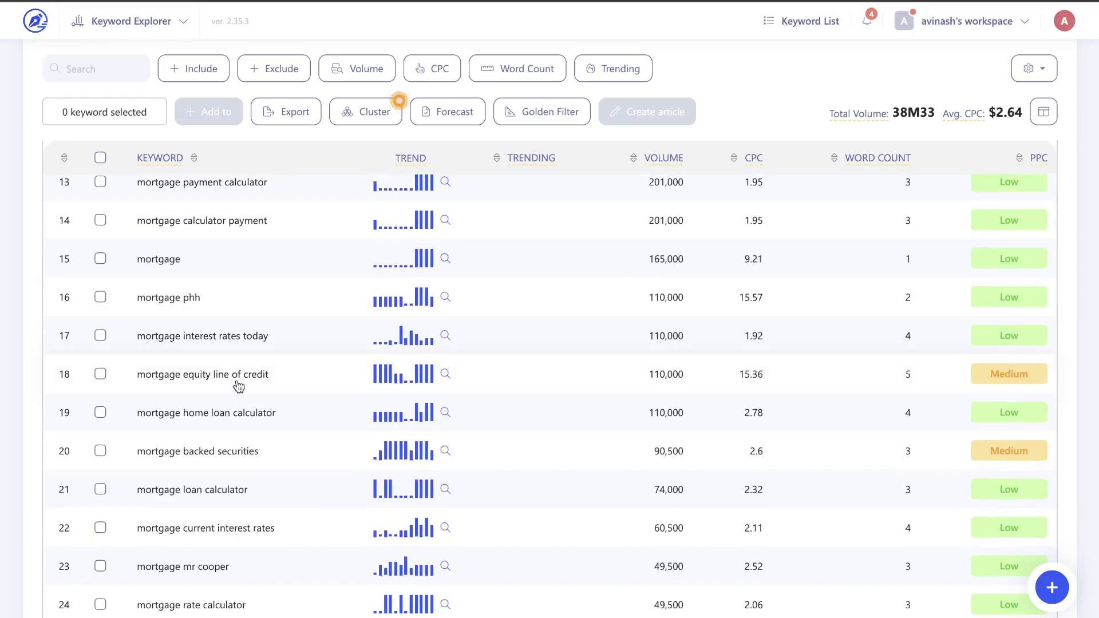
Narrow the Keyword Data table to the 2,677 phrase-match keywords.
scroll(343, 397, "down", 3)
scroll(343, 398, "up", 10)
scroll(334, 334, "down", 6)
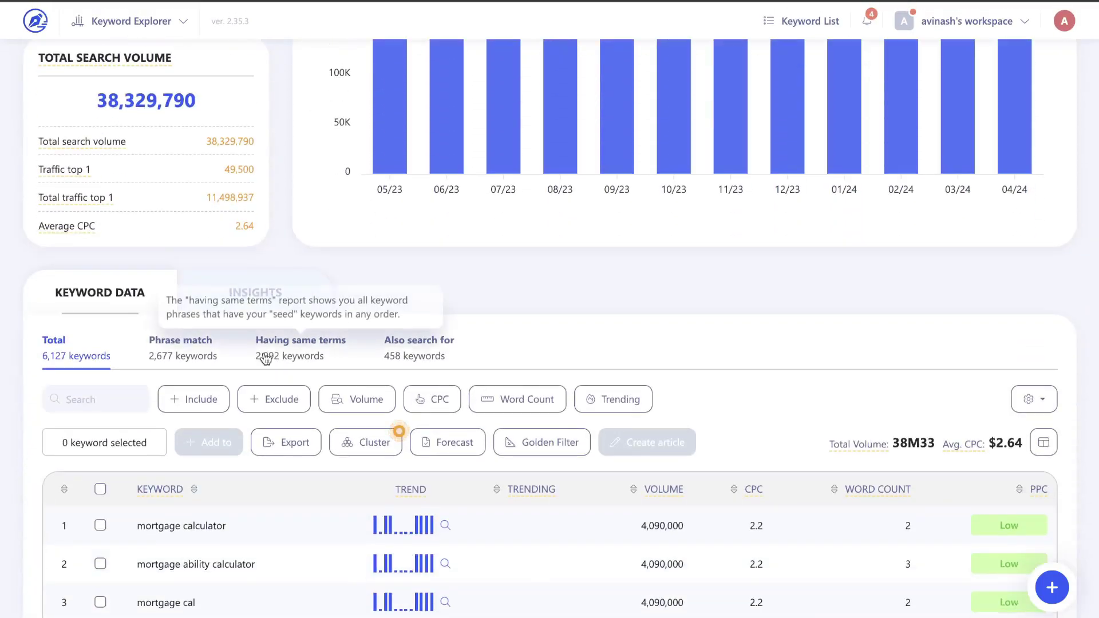
scroll(265, 359, "down", 1)
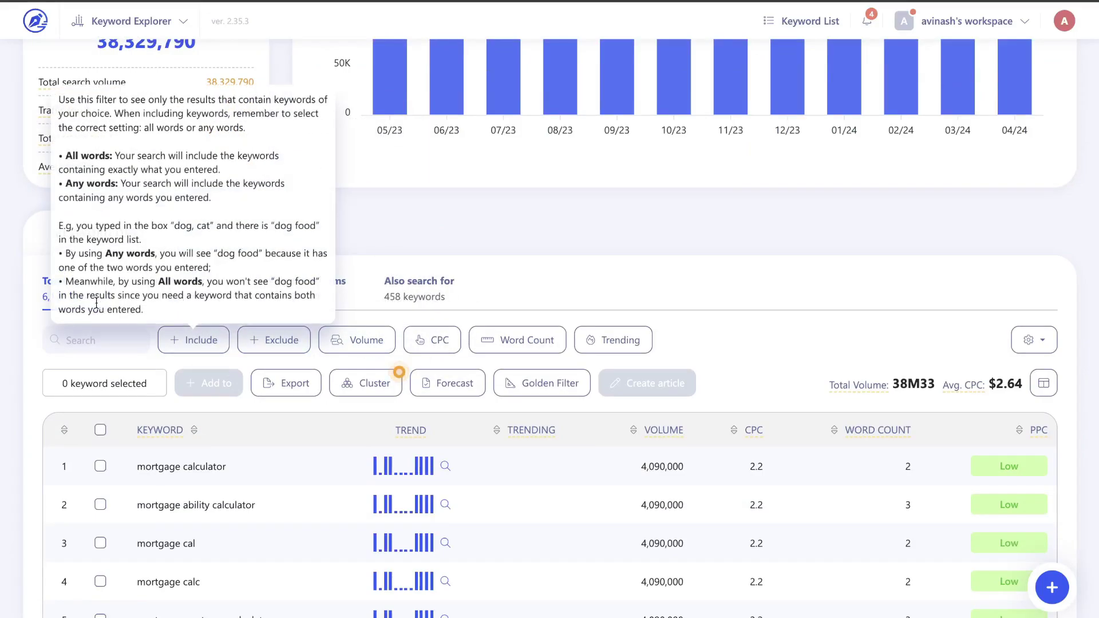
left_click(182, 288)
scroll(339, 286, "down", 1)
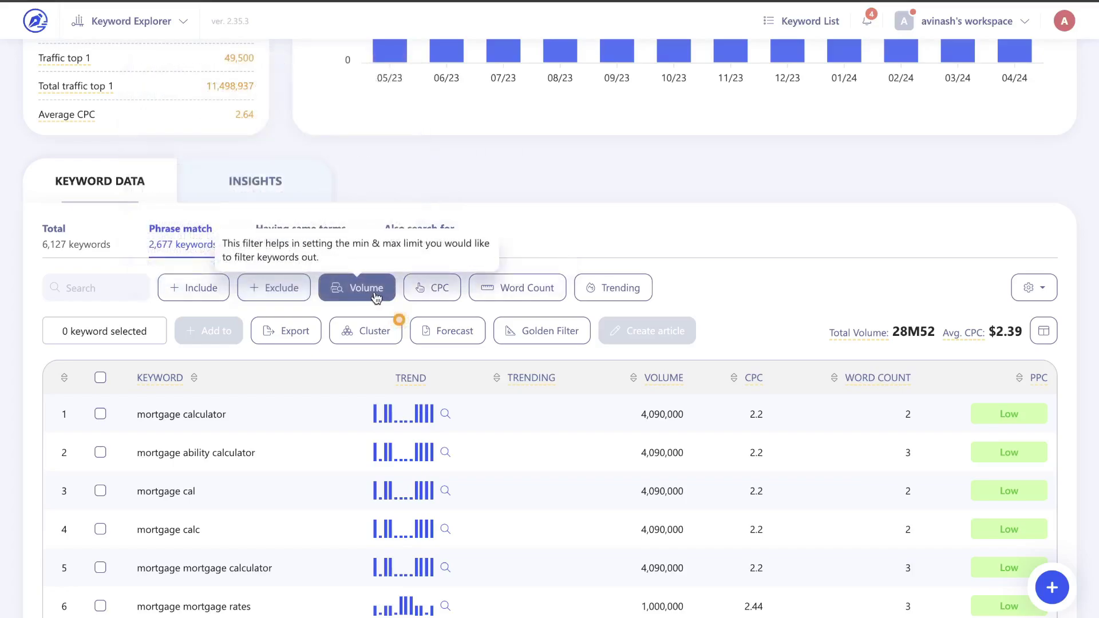
Apply a minimum word count of 4, leaving 589 keywords totalling 900,260 volume.
left_click(513, 295)
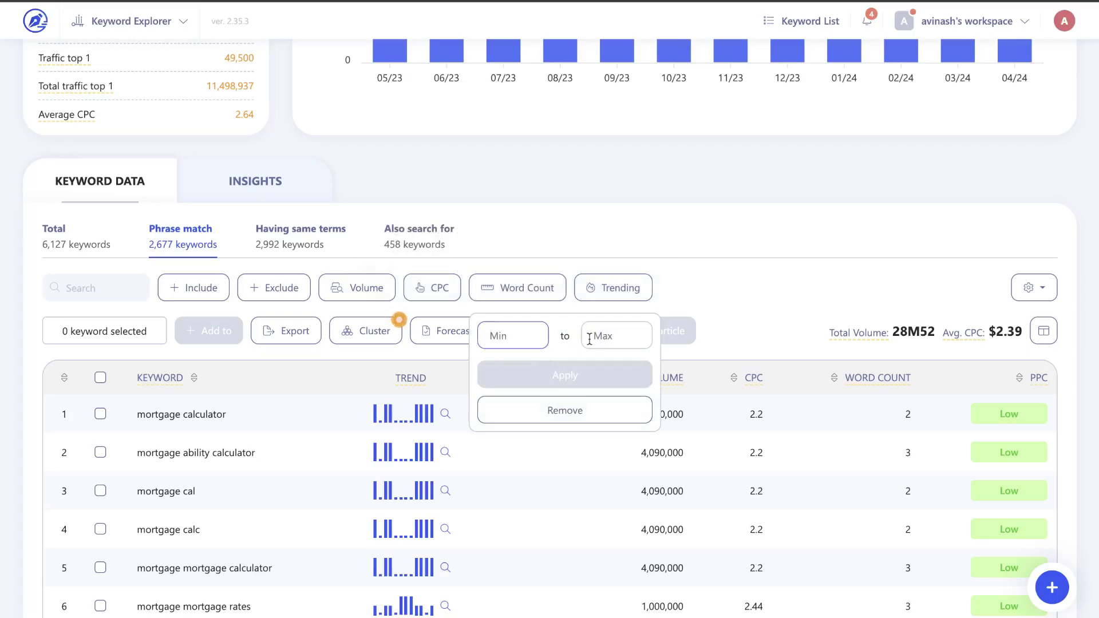
type("3")
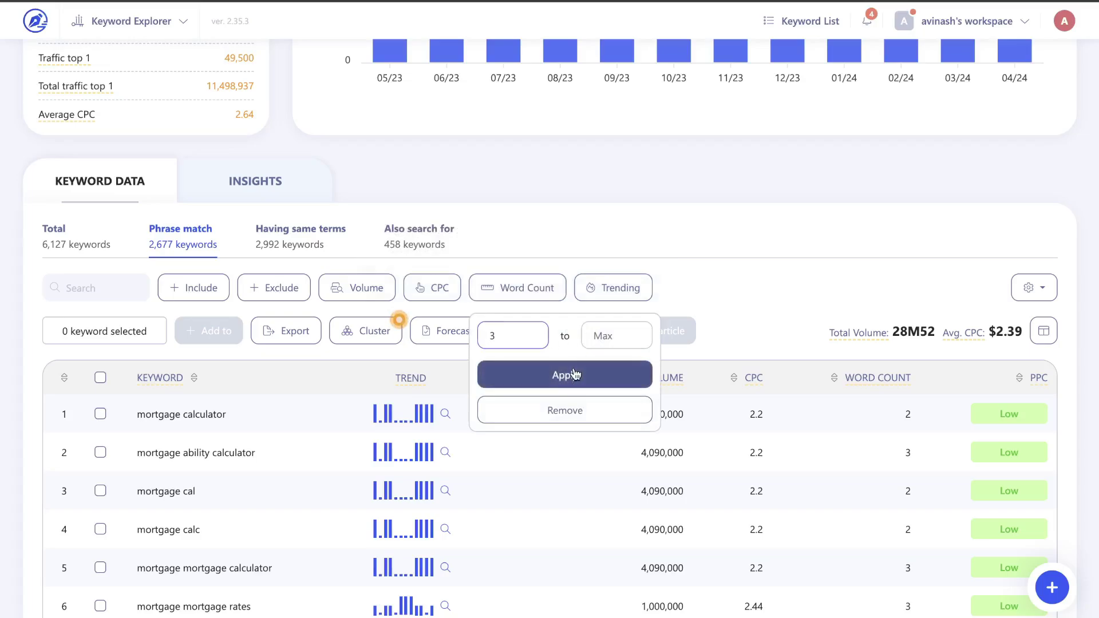
left_click(574, 375)
scroll(518, 307, "down", 2)
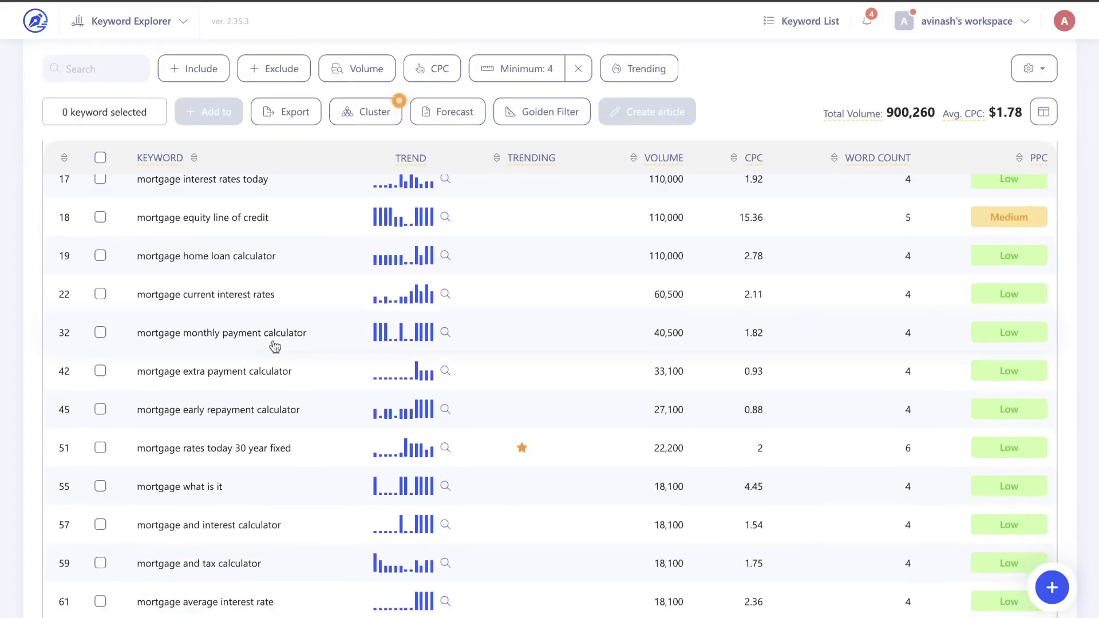
scroll(280, 348, "down", 1)
scroll(705, 245, "up", 3)
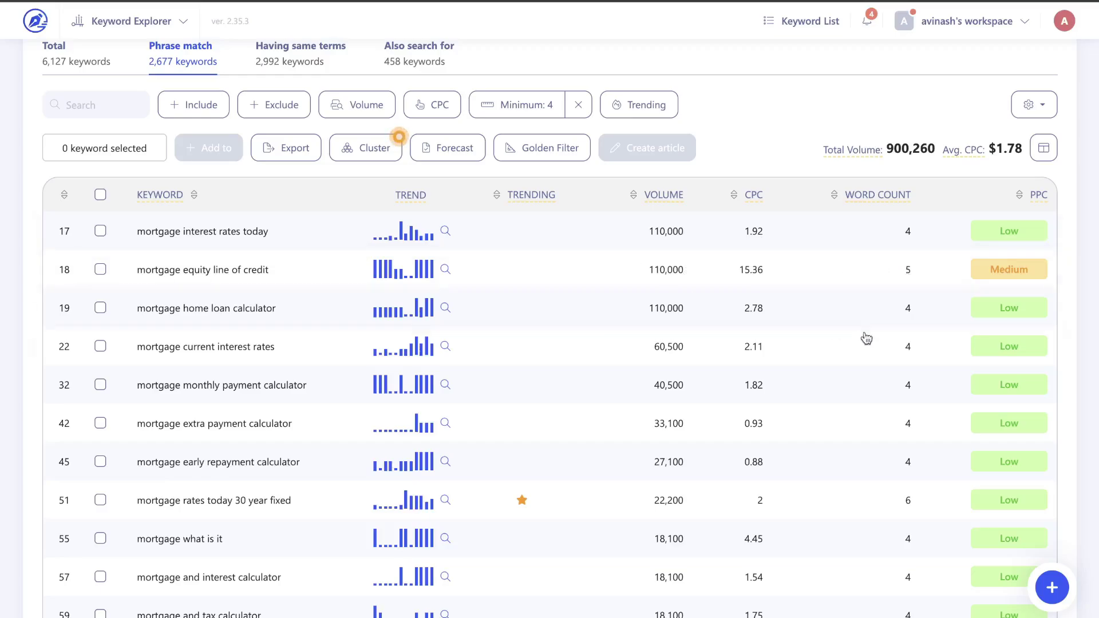
scroll(702, 270, "down", 3)
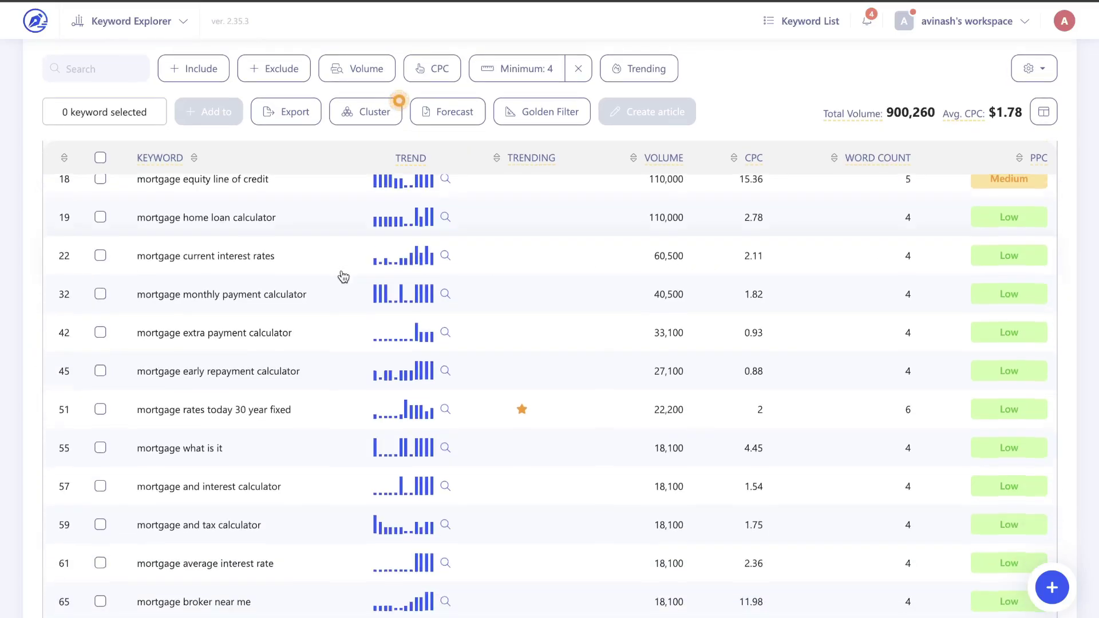
scroll(344, 277, "down", 8)
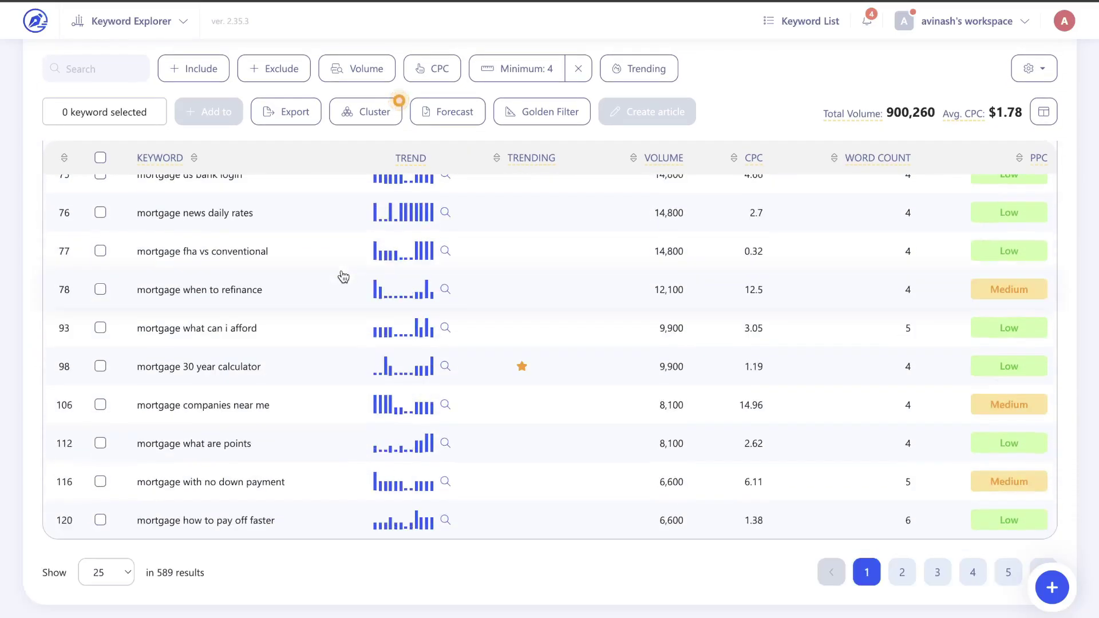
key("Home")
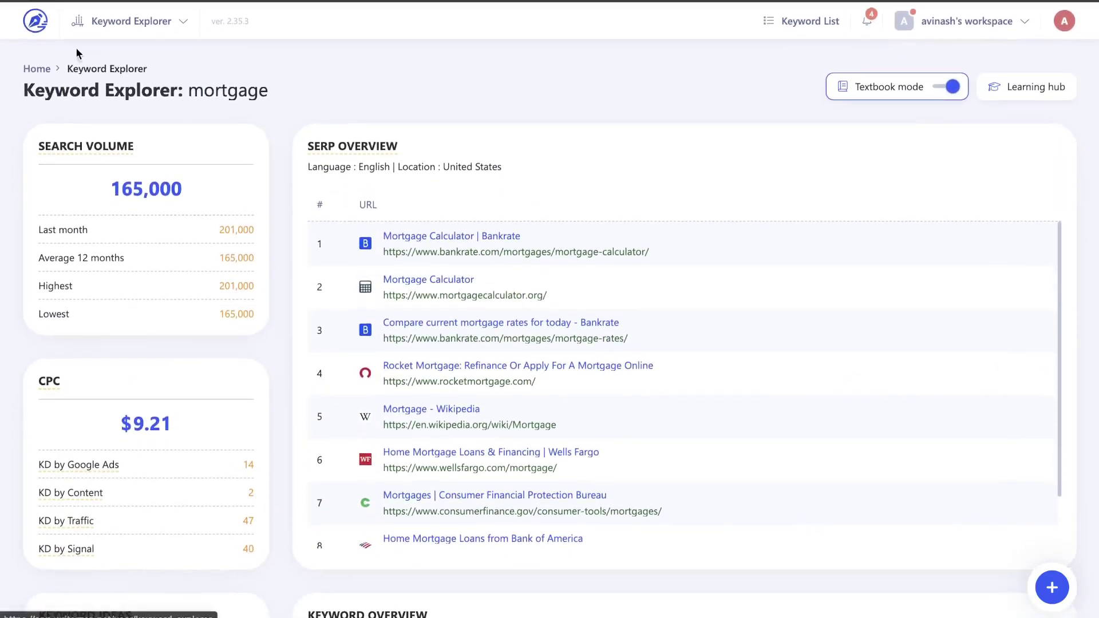
Return to the dashboard, then open and close the new Plagiarism Checker form.
left_click(33, 19)
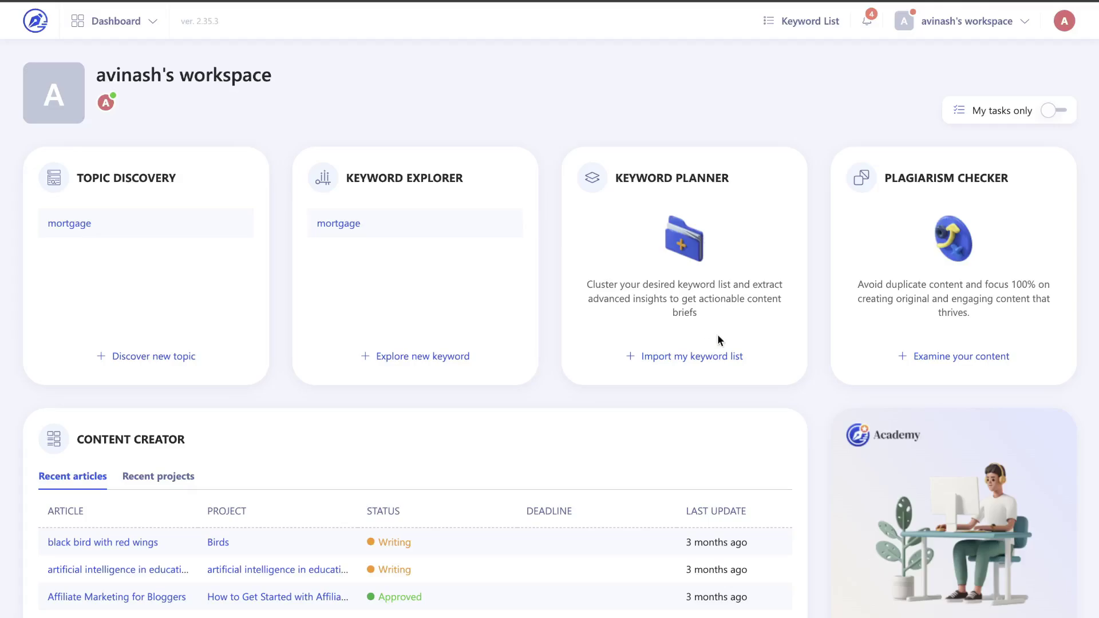
left_click(952, 357)
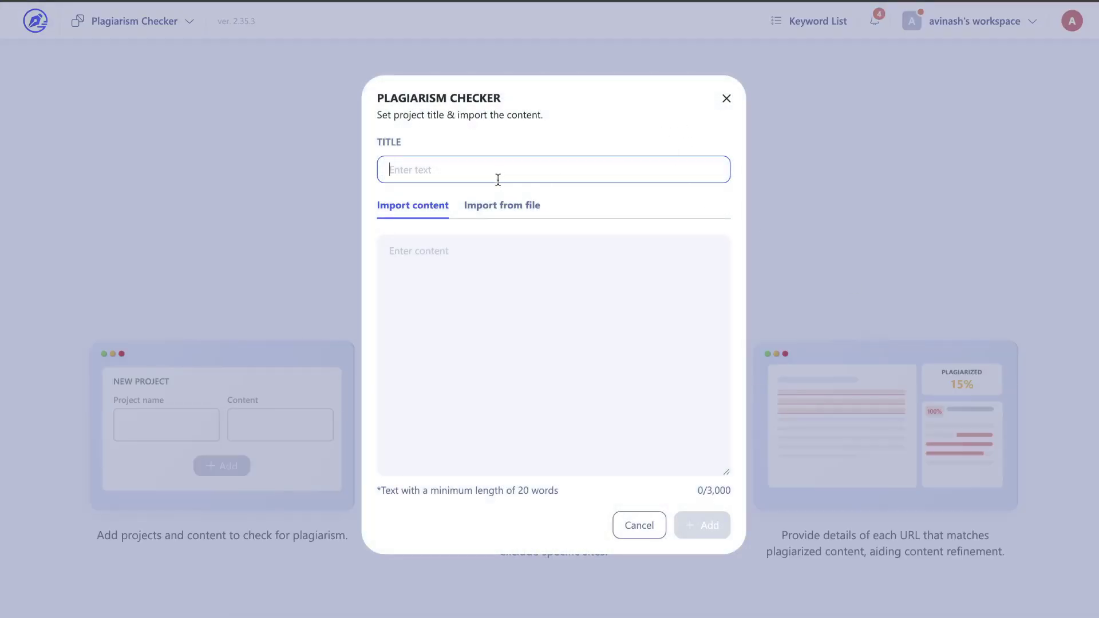
left_click(726, 100)
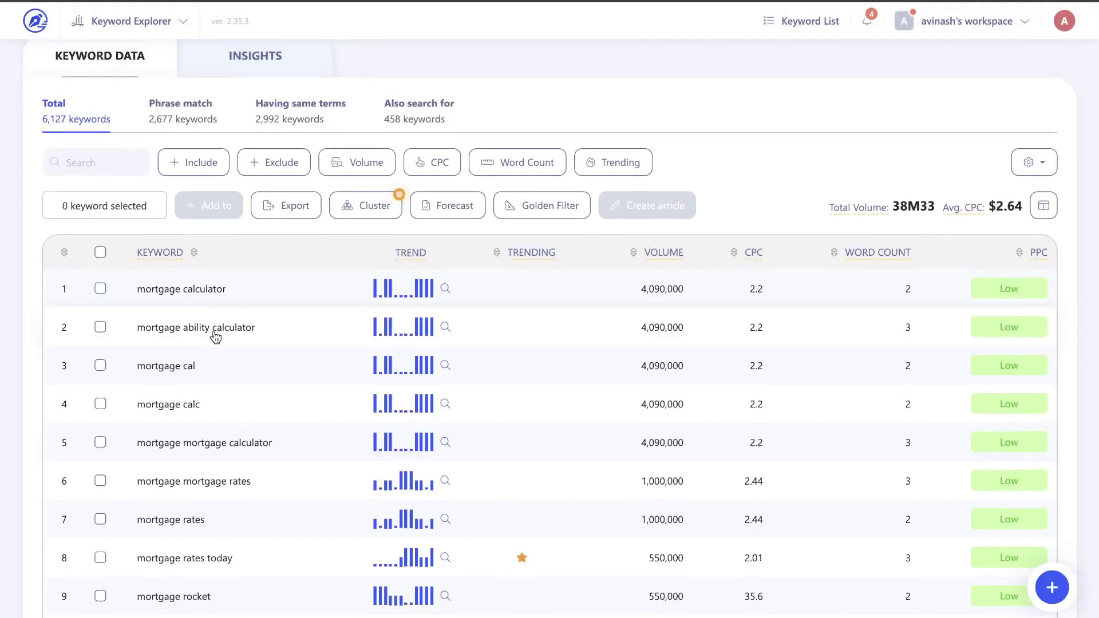
Expand the 'mortgage ability calculator' keyword details and select its row.
left_click(216, 337)
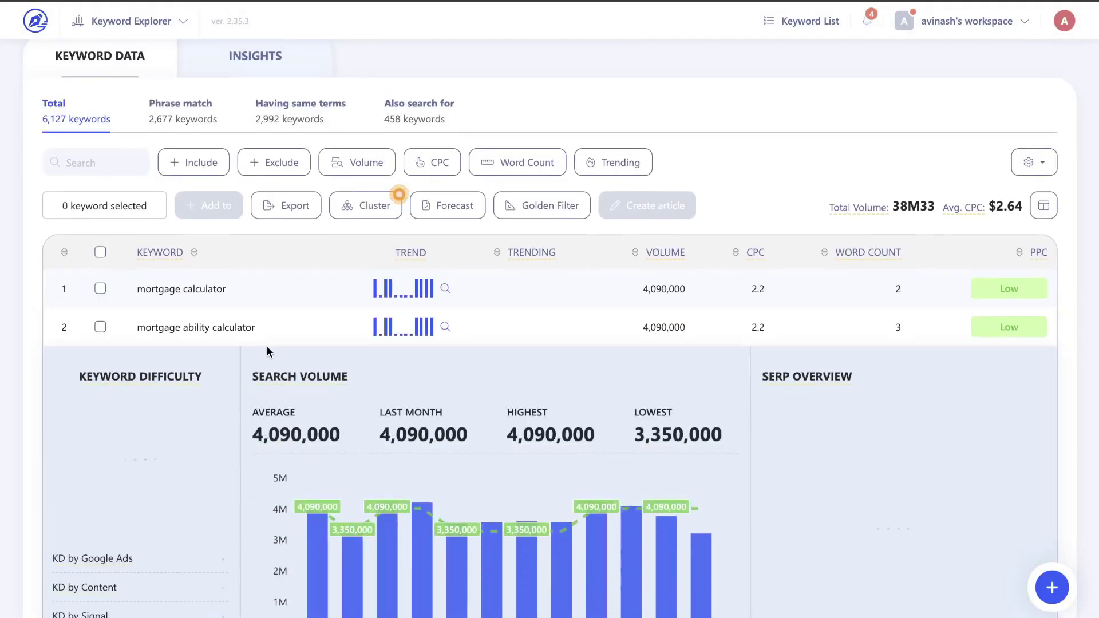
scroll(267, 345, "down", 2)
scroll(420, 361, "up", 5)
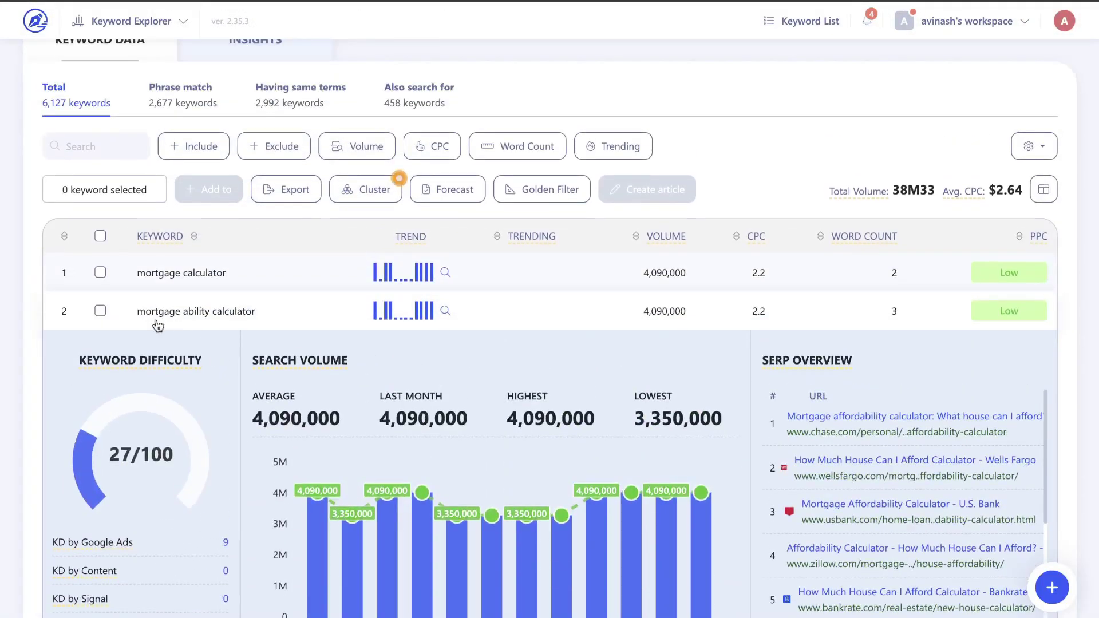
left_click(100, 311)
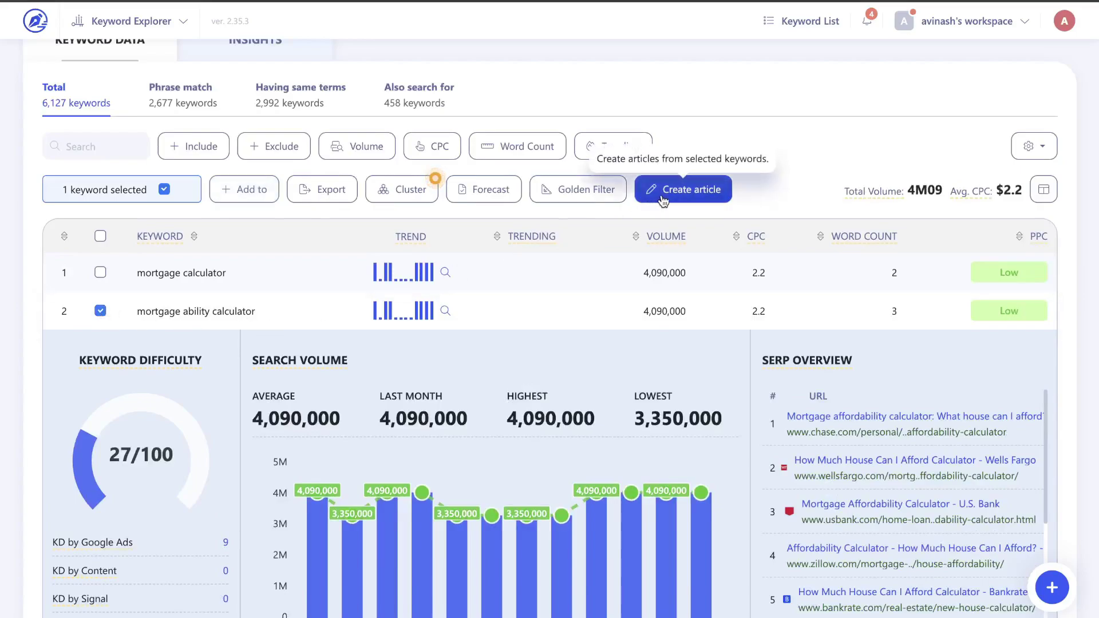
Create an AI-written article from that keyword in the Birds project.
mouse_move(572, 189)
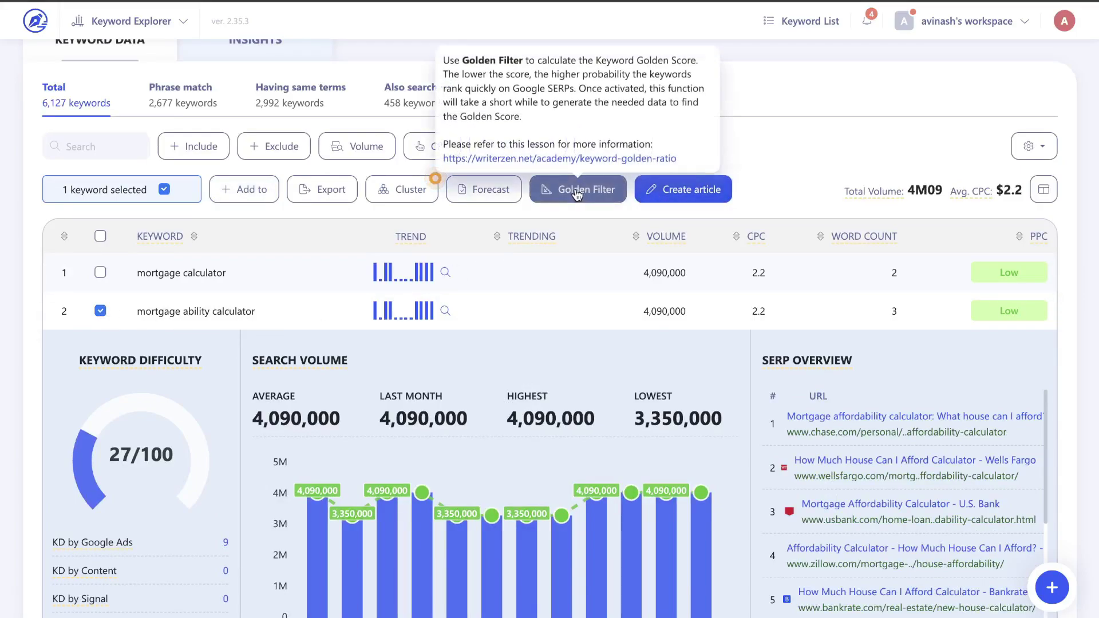
left_click(688, 197)
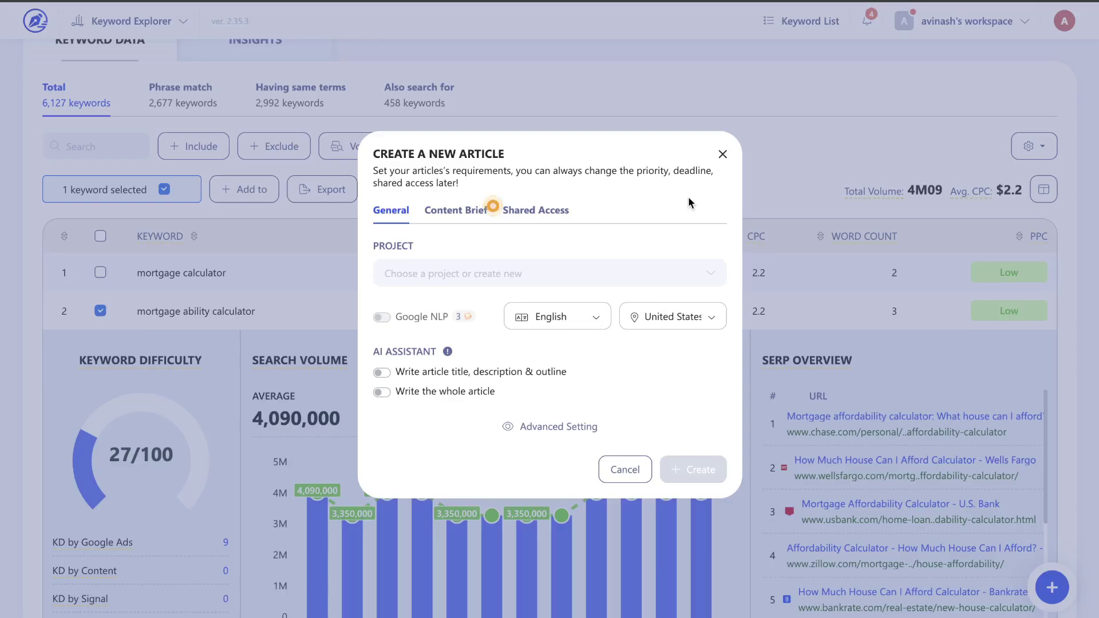
left_click(456, 277)
left_click(451, 273)
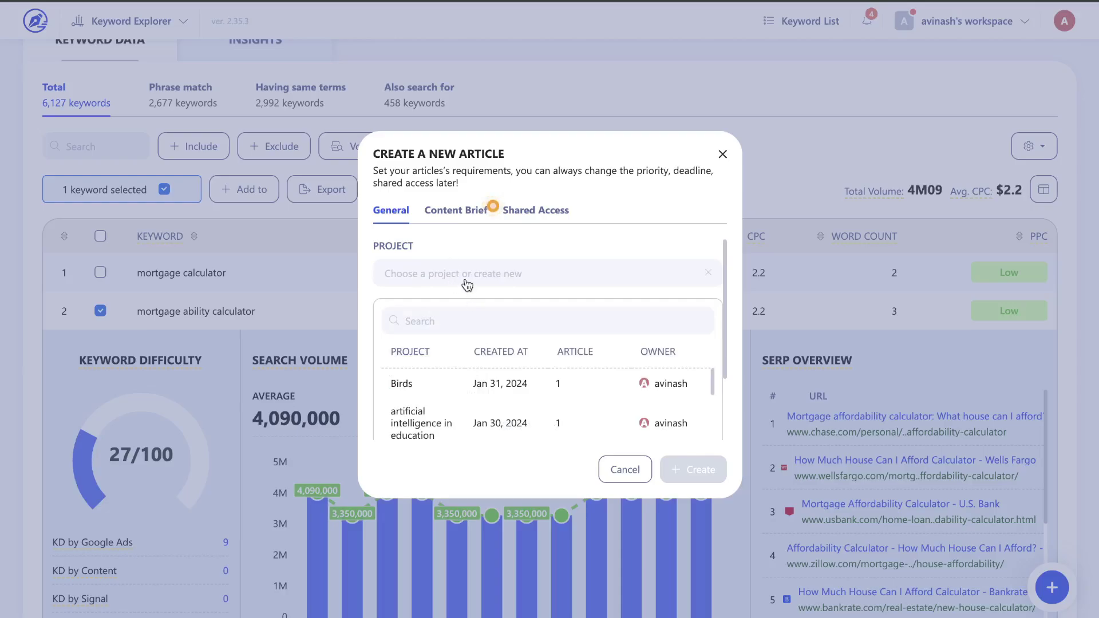
left_click(466, 282)
left_click(466, 282)
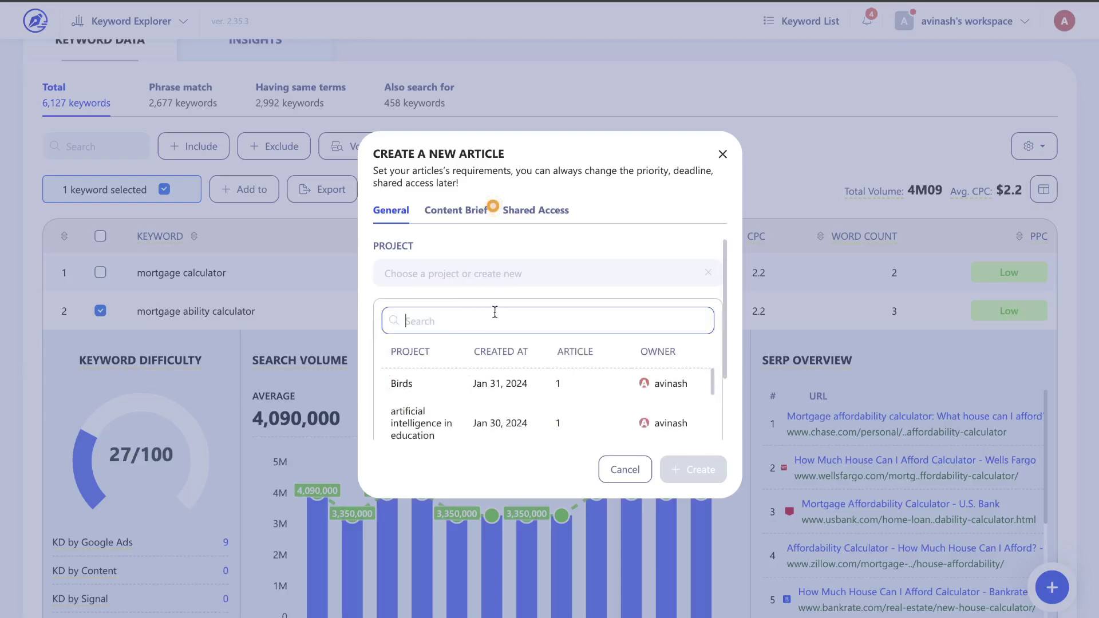
left_click(462, 380)
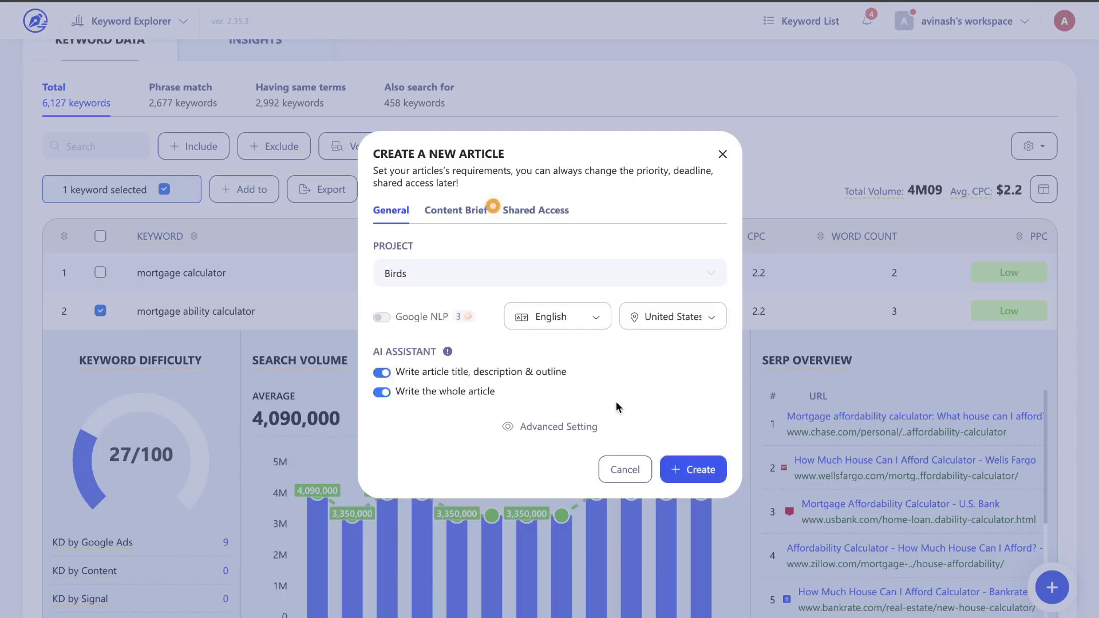
left_click(682, 466)
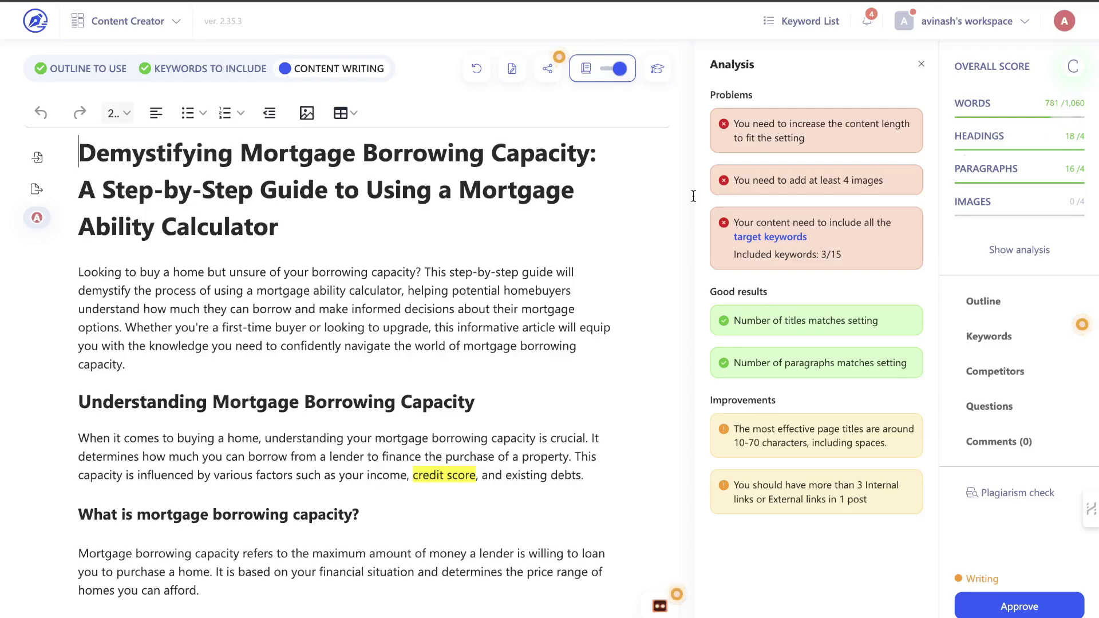
scroll(480, 221, "down", 3)
scroll(478, 221, "down", 8)
scroll(392, 207, "up", 12)
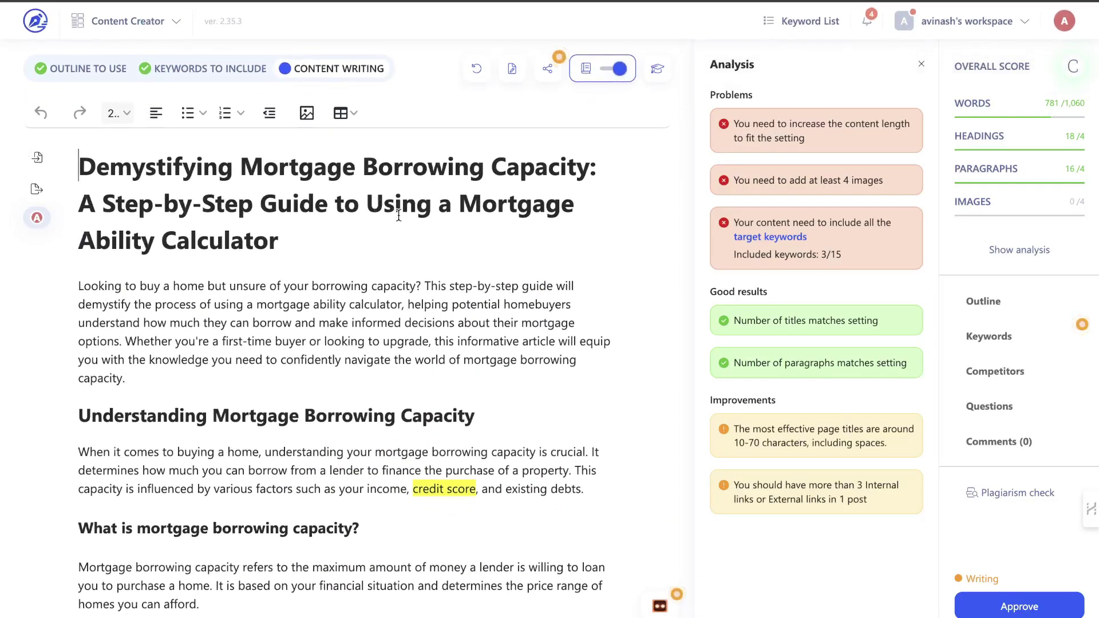
scroll(419, 242, "down", 15)
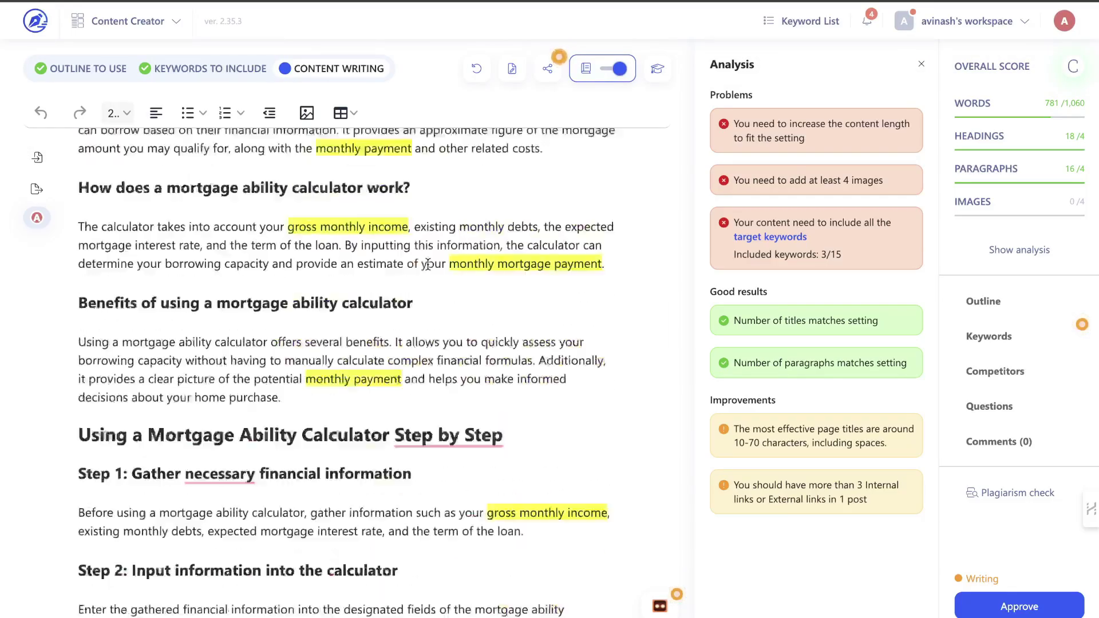
scroll(428, 264, "down", 12)
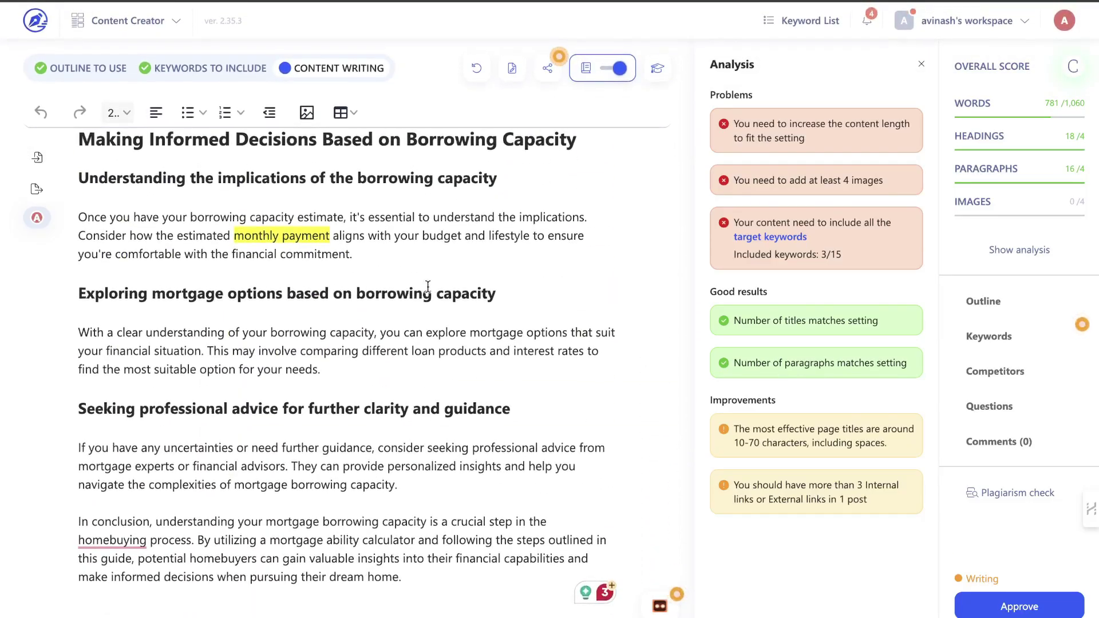
left_click_drag(429, 579, 83, 166)
left_click(257, 337)
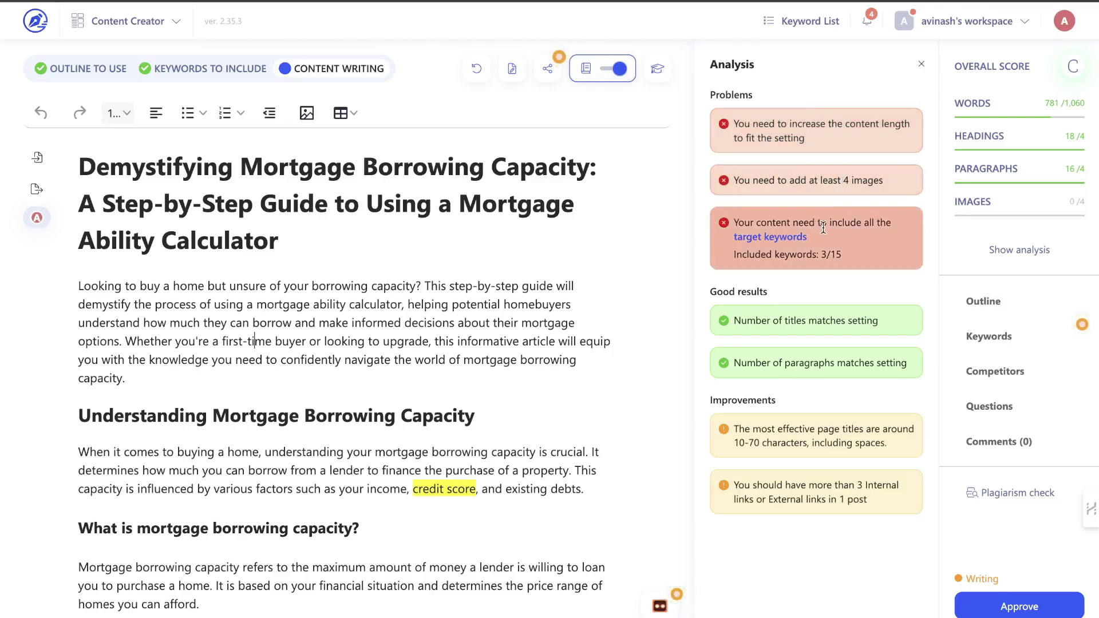
Show the target keywords list with usage counts, e.g. credit score 2/4, closing costs 0/3.
left_click(792, 246)
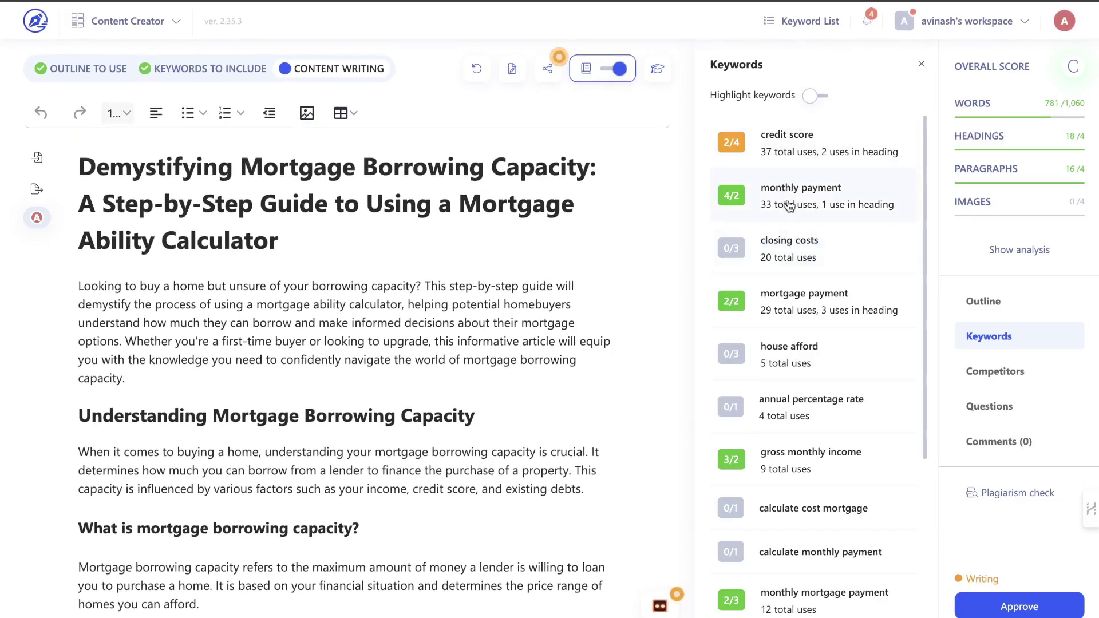
scroll(789, 204, "down", 4)
scroll(790, 229, "up", 4)
scroll(765, 149, "down", 3)
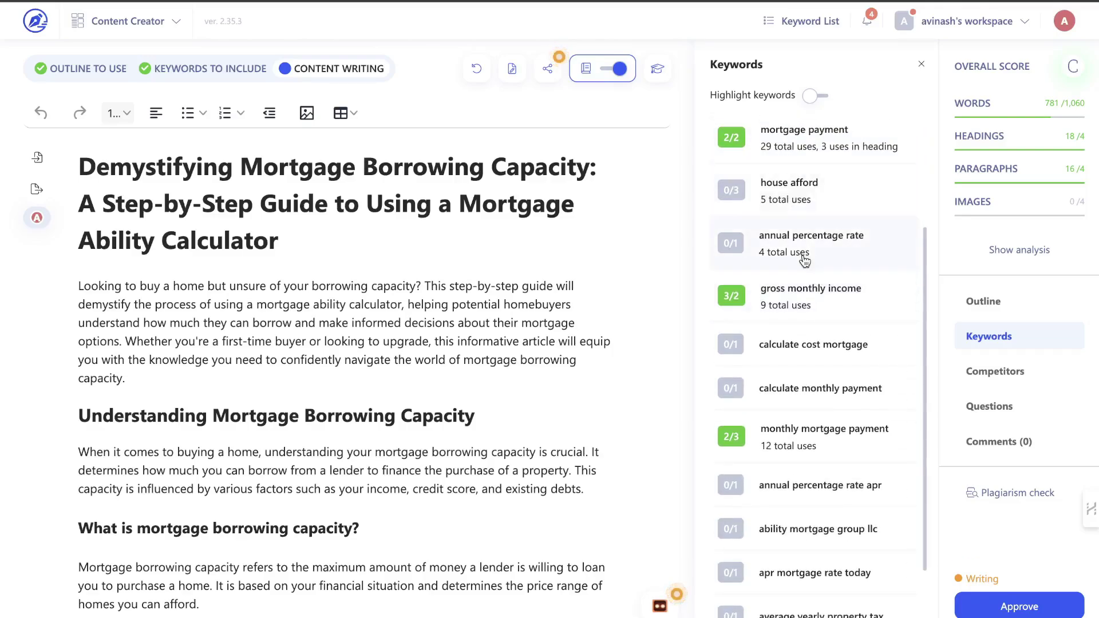
scroll(804, 256, "down", 1)
scroll(804, 256, "up", 5)
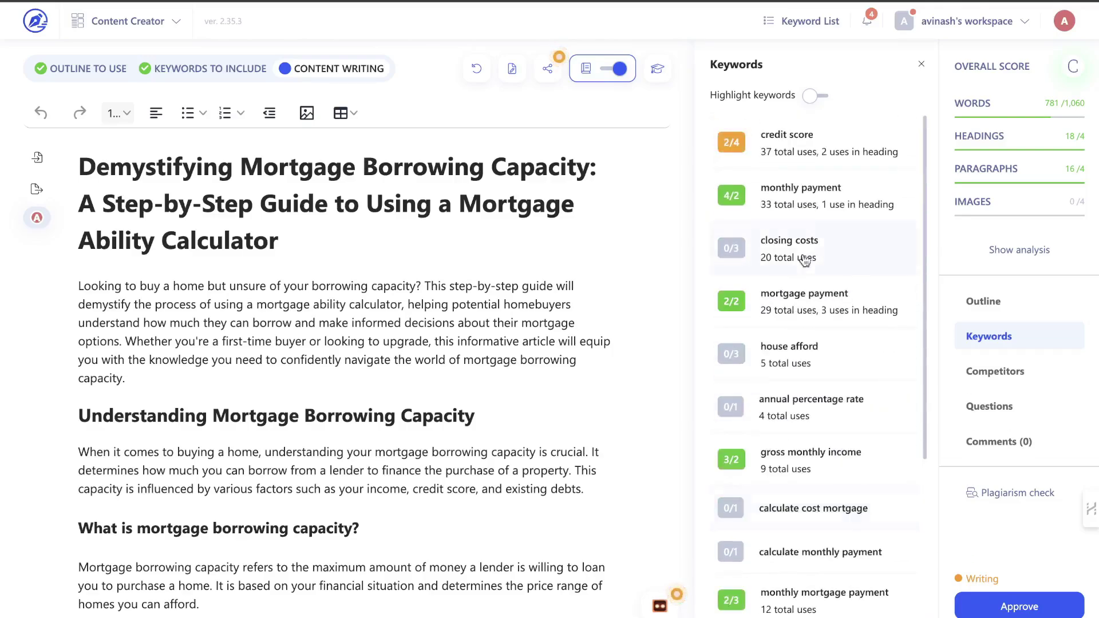
Turn Highlight keywords on in the article, then back off.
left_click(816, 95)
left_click(817, 96)
scroll(1025, 189, "down", 3)
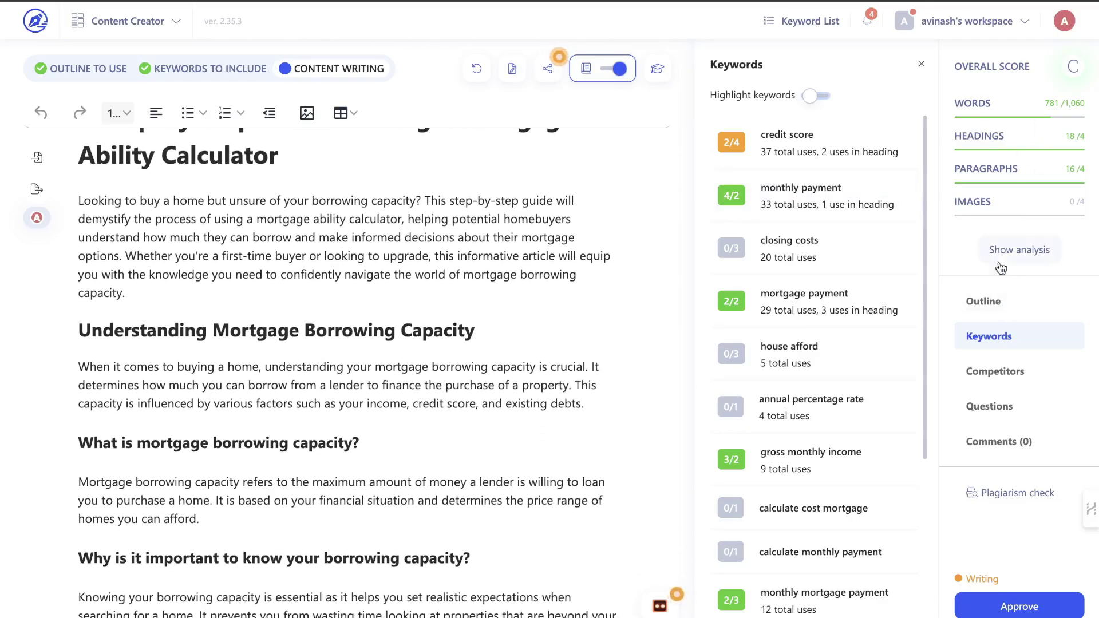
Review the article outline, jumping to Understanding Mortgage Borrowing Capacity, then the competing pages.
left_click(996, 300)
left_click(811, 221)
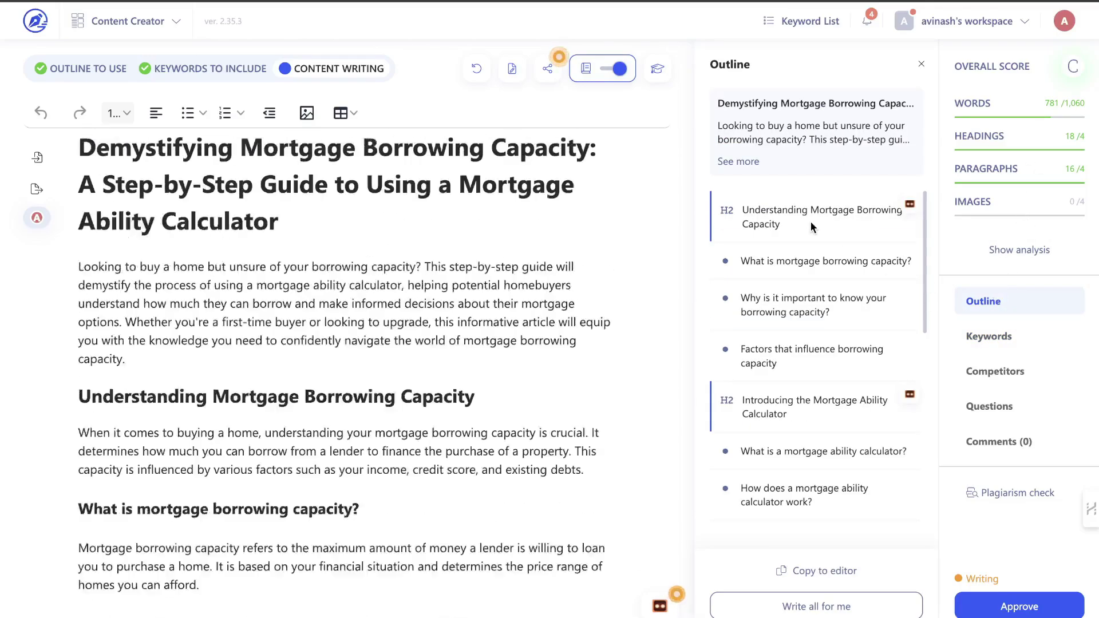
scroll(811, 221, "down", 3)
left_click(988, 373)
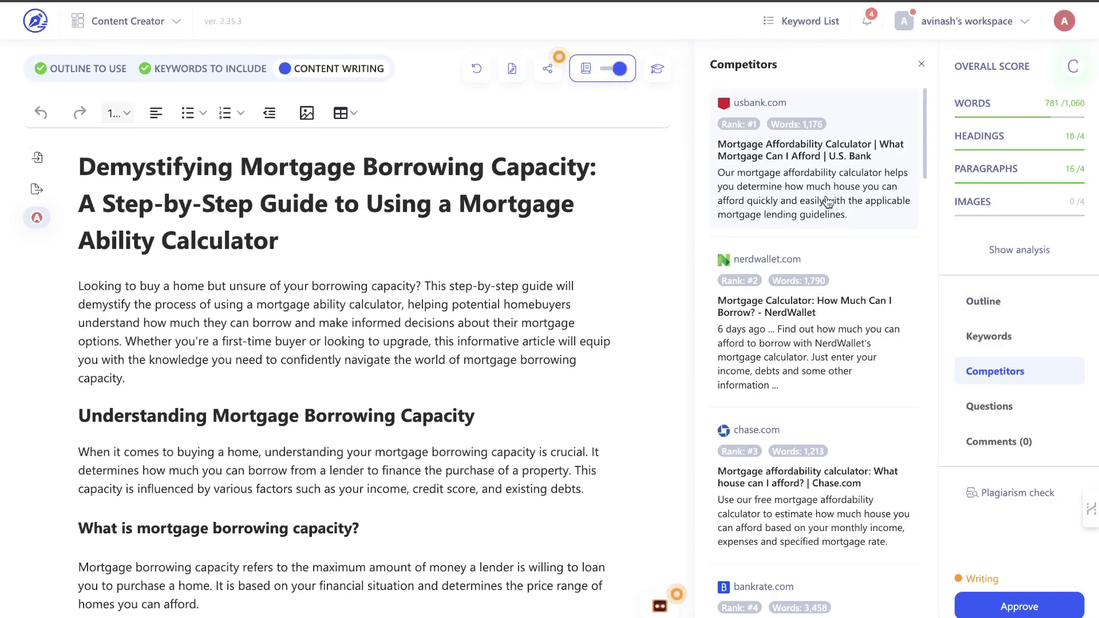
scroll(828, 202, "down", 4)
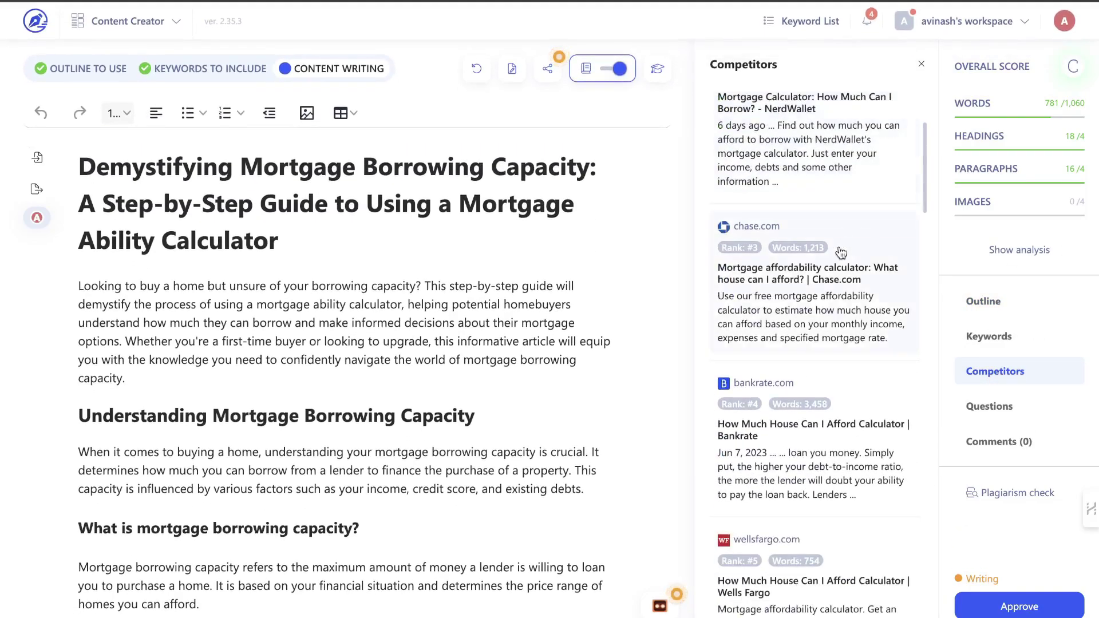
scroll(840, 252, "down", 3)
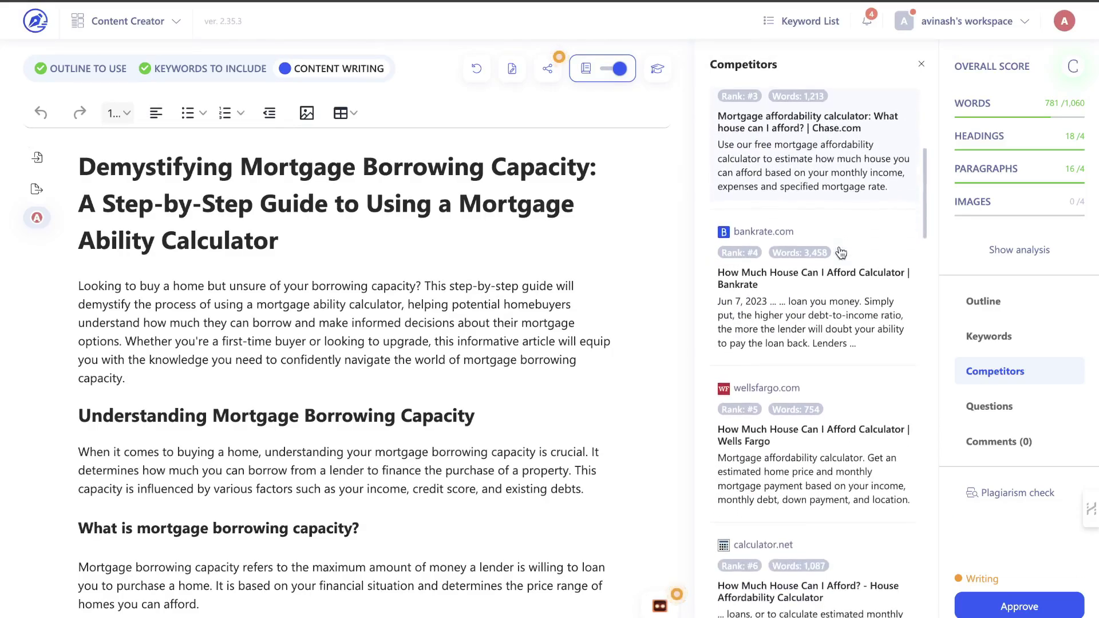
Look through the suggested questions and the comments left on the mortgage article.
left_click(1021, 417)
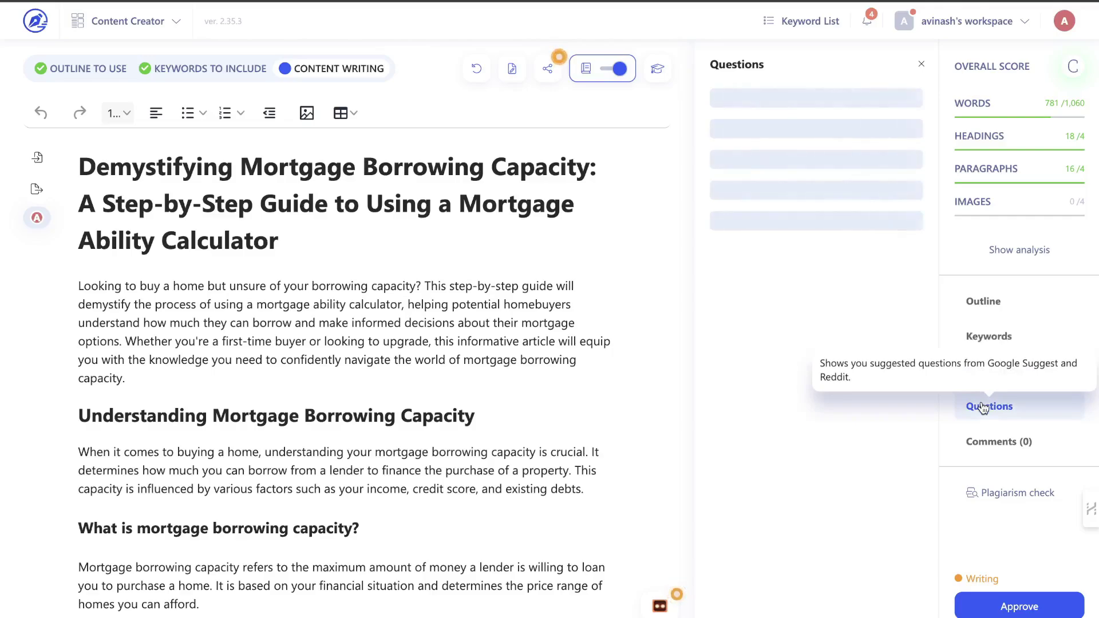
scroll(520, 285, "down", 20)
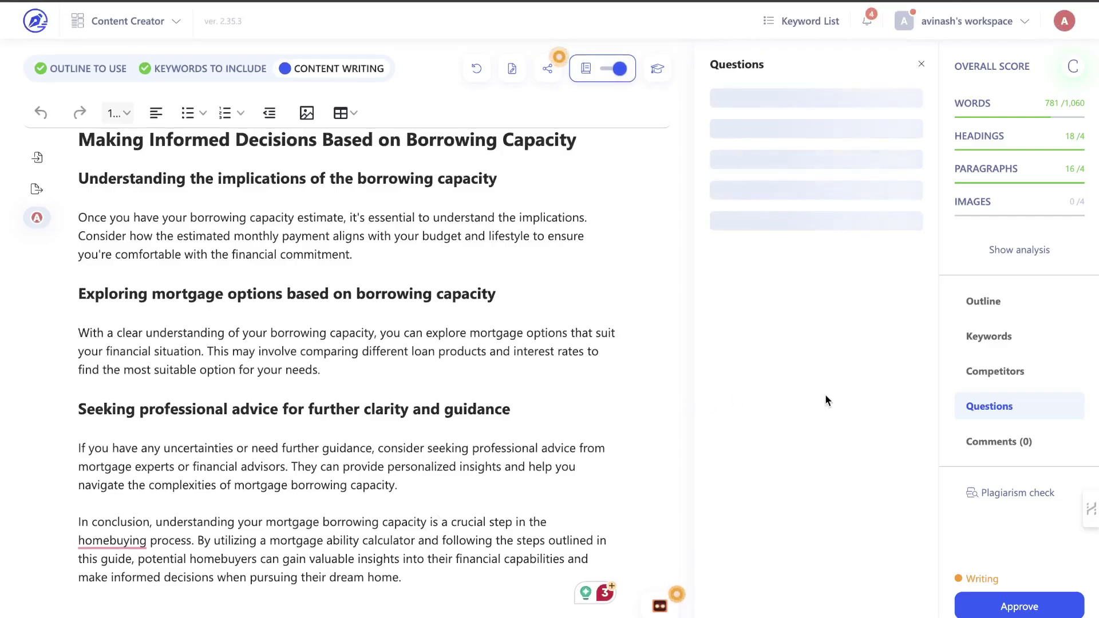
scroll(527, 341, "up", 15)
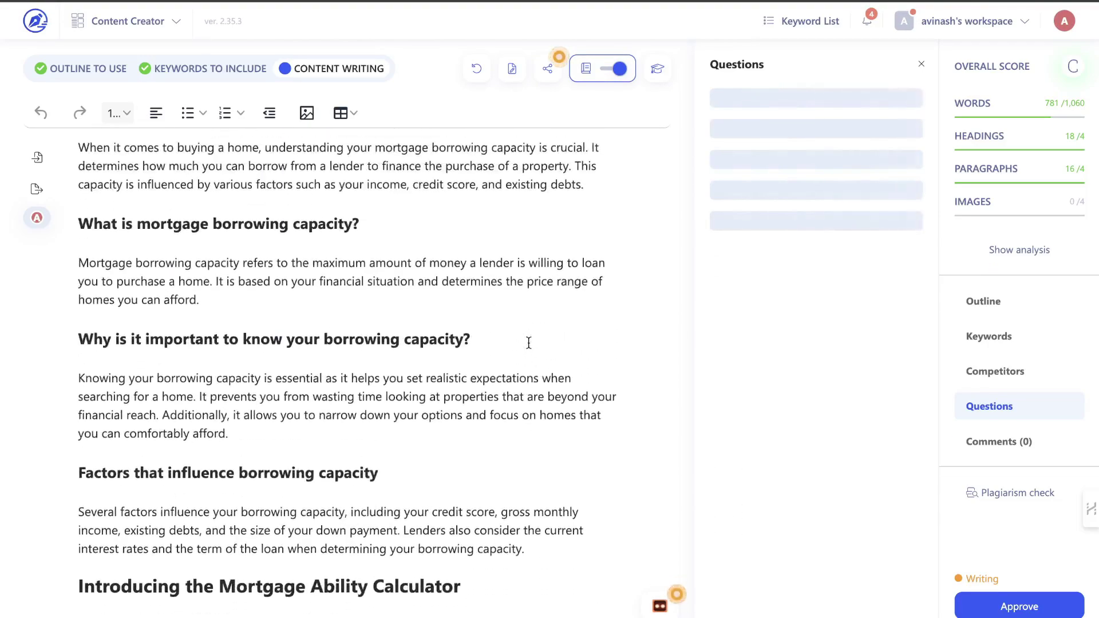
scroll(528, 343, "up", 4)
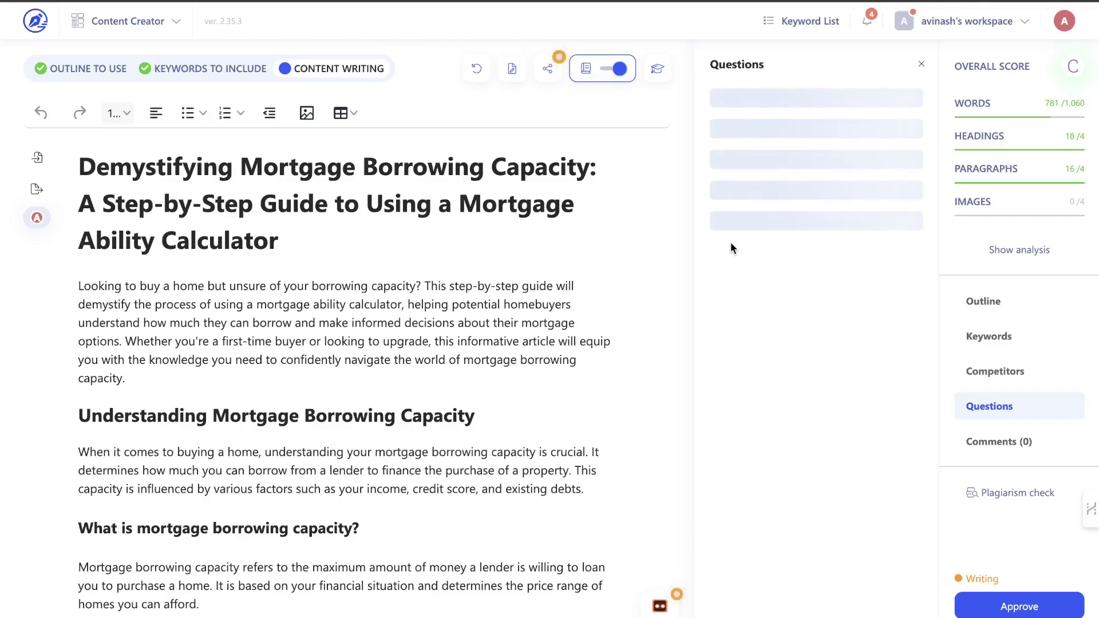
scroll(527, 275, "down", 1)
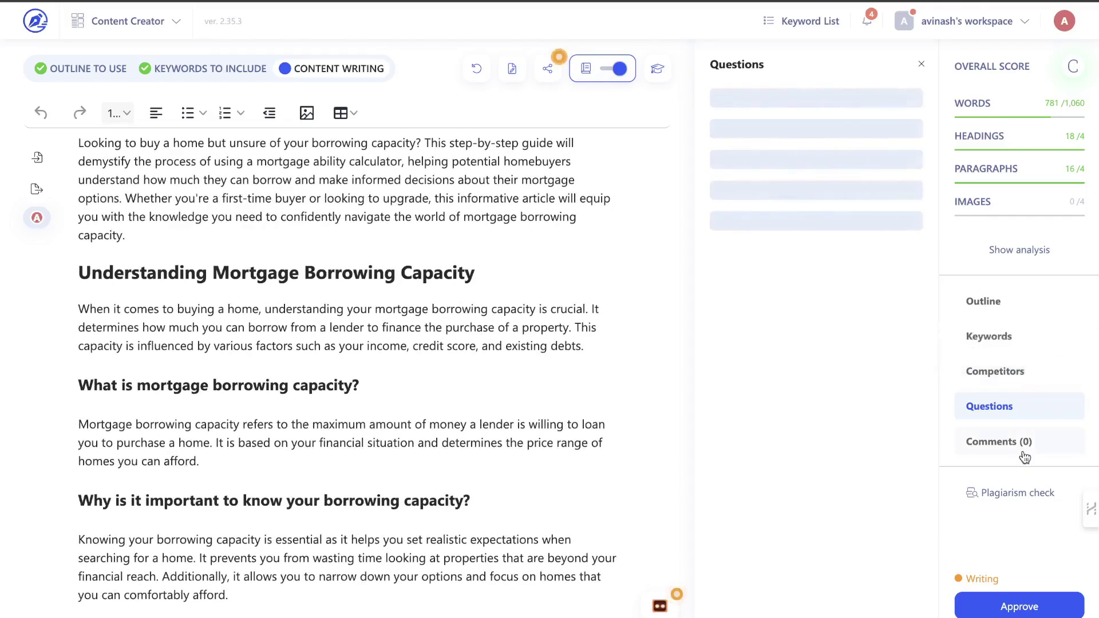
left_click(1016, 442)
Mark the mortgage borrowing capacity article as Approved and return to the WriterZen dashboard.
left_click(1016, 602)
scroll(549, 283, "up", 2)
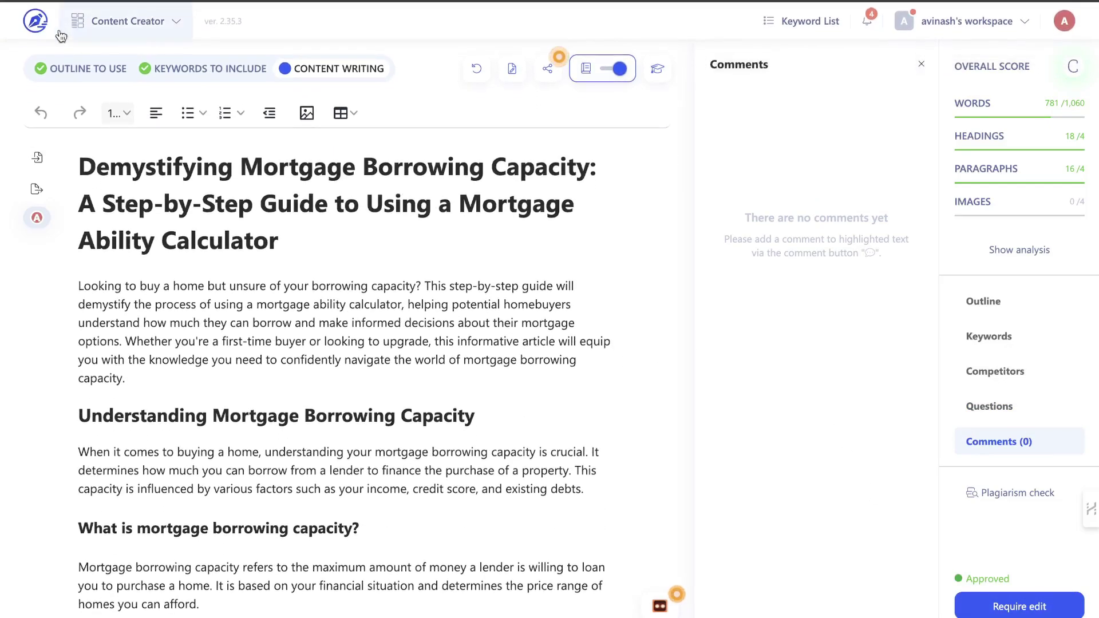
left_click(37, 26)
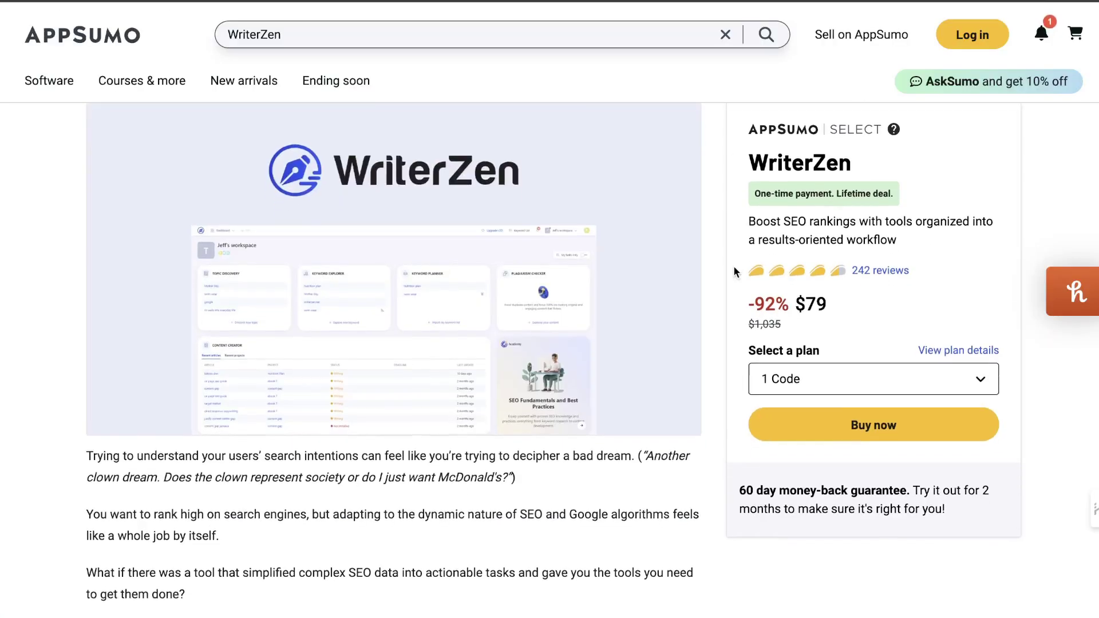
Scroll through the AppSumo WriterZen lifetime deal and highlight its $79 one-time price.
scroll(734, 272, "down", 3)
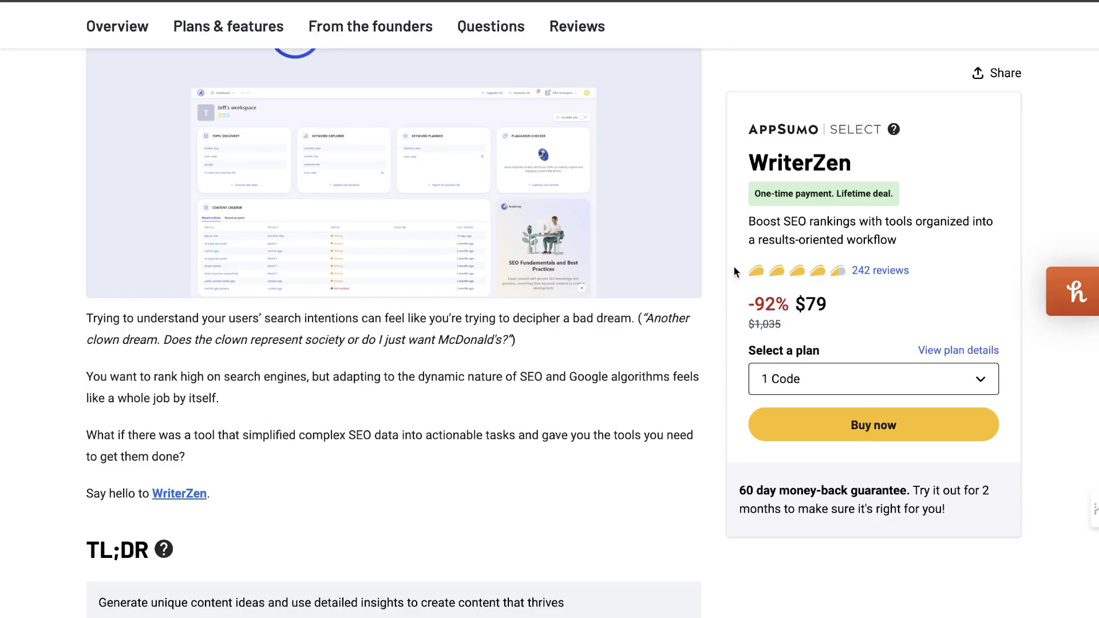
scroll(735, 272, "down", 3)
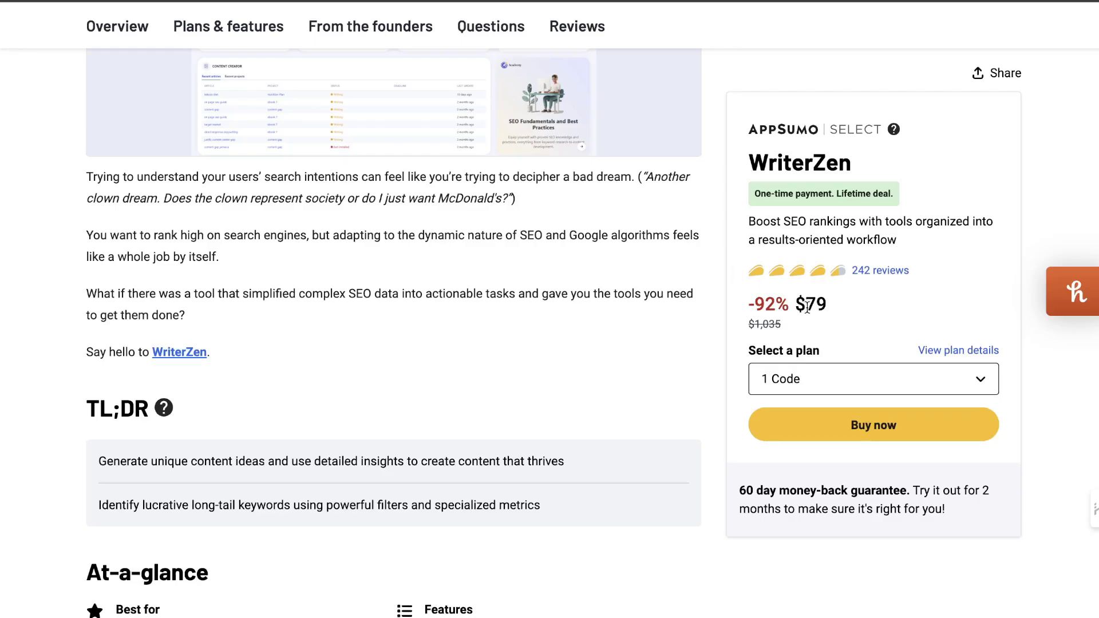
left_click_drag(831, 306, 796, 305)
scroll(685, 237, "down", 8)
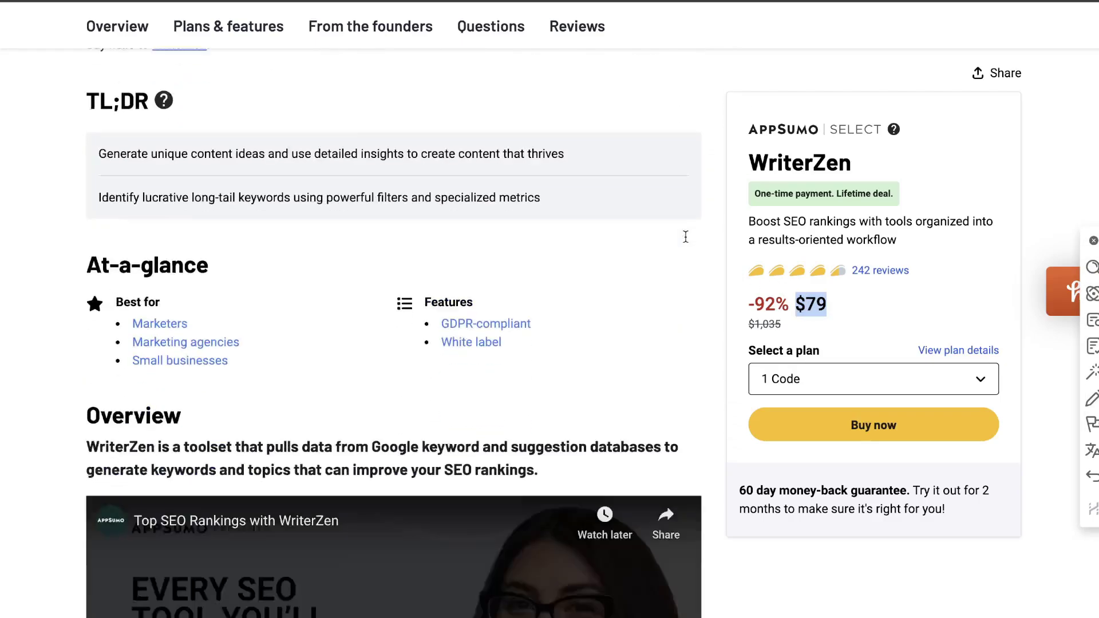
scroll(687, 240, "up", 10)
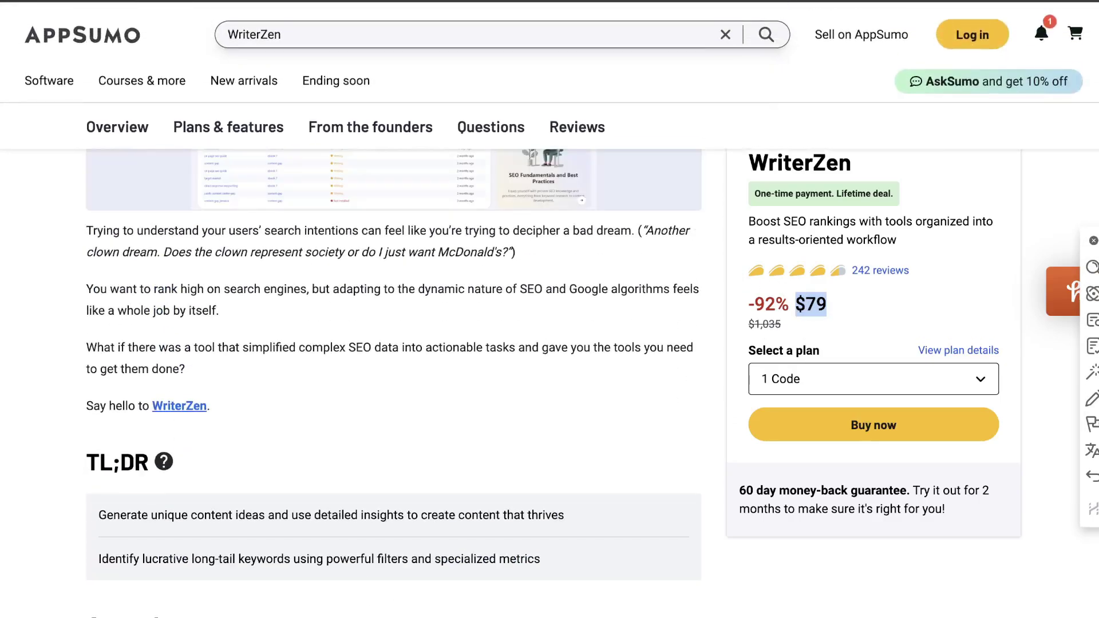